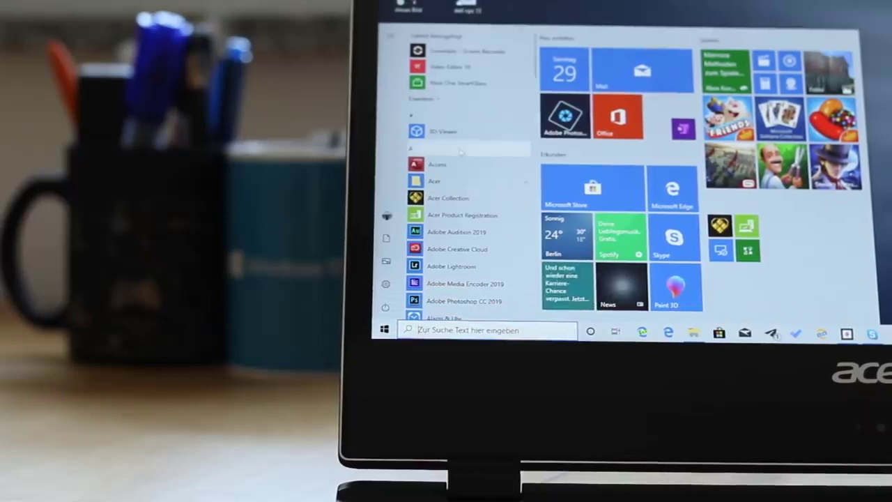
# Step: Look through the Start menu's app list and open the Microsoft Store
pyautogui.scroll(-1, 450, 212)
pyautogui.scroll(-5, 451, 212)
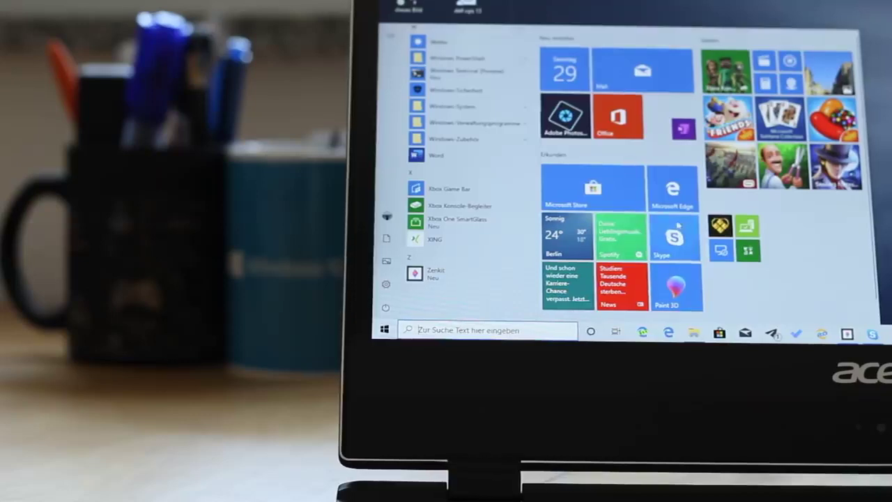
pyautogui.scroll(1, 609, 203)
pyautogui.click(604, 202)
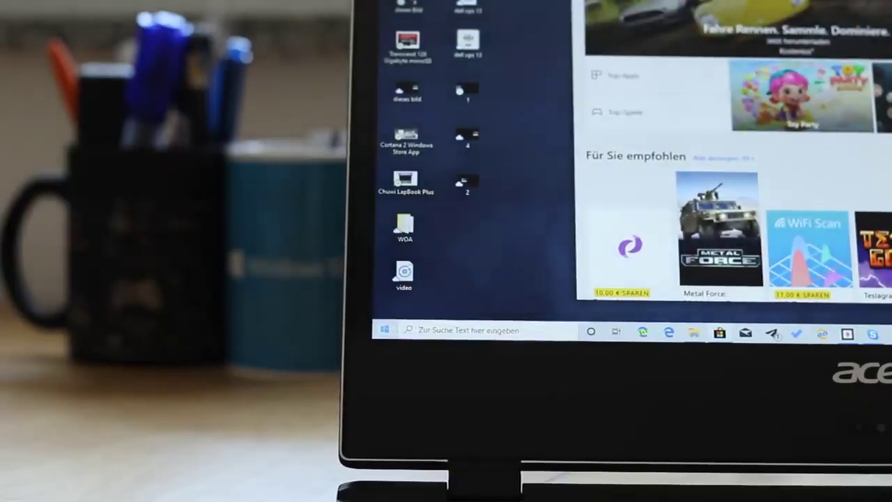
# Step: Reopen the Start menu and browse its alphabetical app list to the end
pyautogui.press('super')
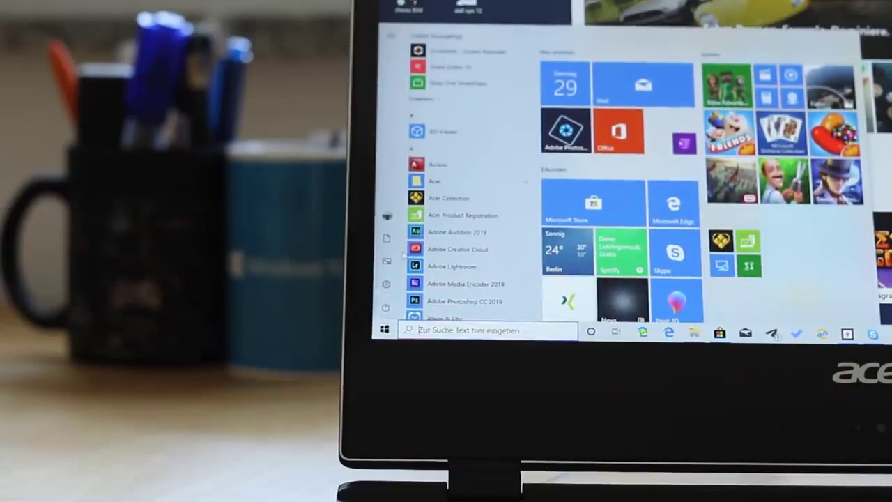
pyautogui.scroll(-15, 460, 209)
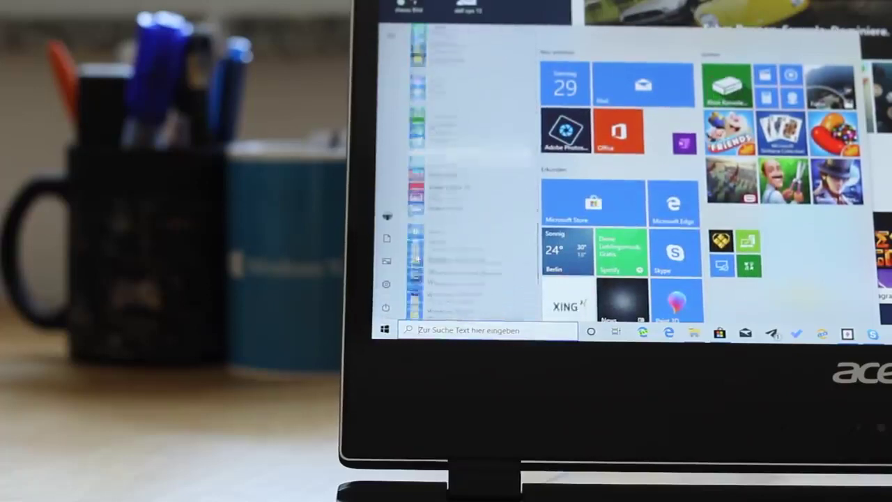
pyautogui.scroll(-5, 460, 174)
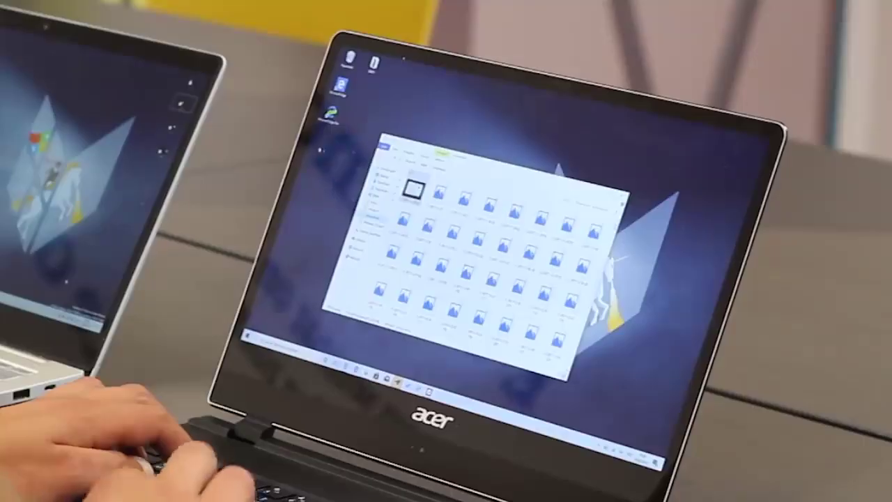
pyautogui.click(623, 196)
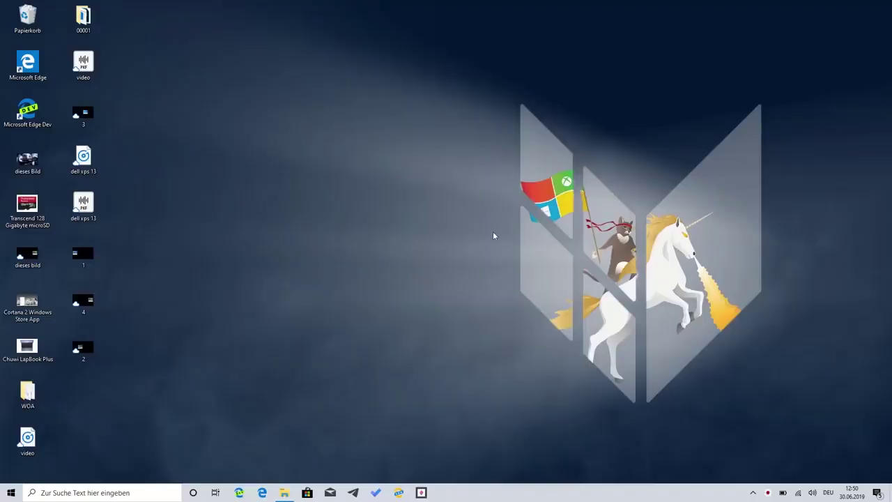
# Step: Show the Start menu from the desktop and look through its installed apps and tiles
pyautogui.press('super')
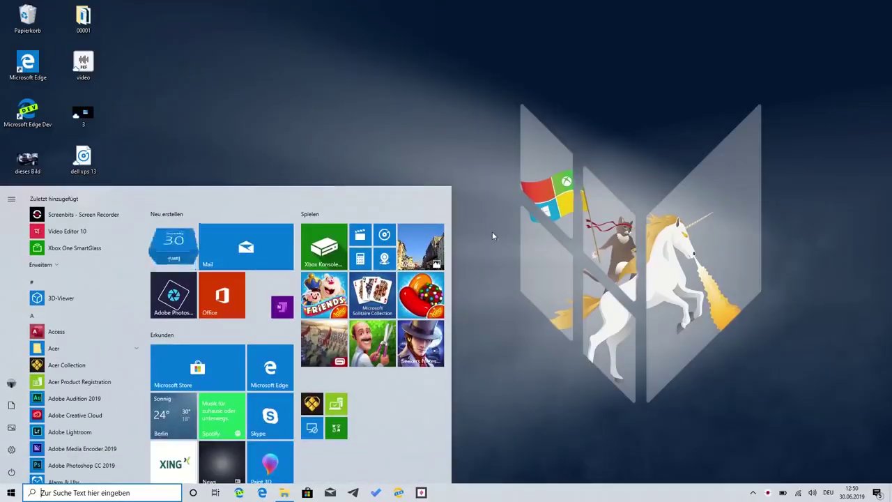
pyautogui.press('super')
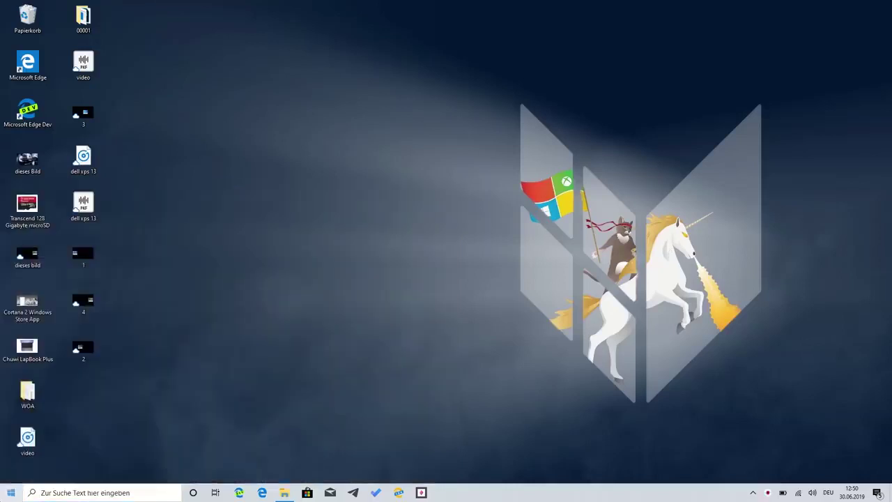
pyautogui.click(11, 492)
pyautogui.scroll(-3, 70, 425)
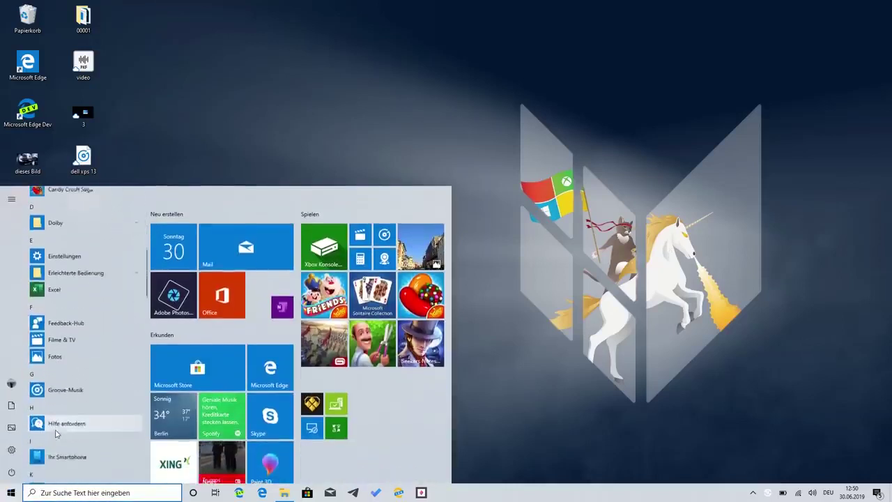
pyautogui.scroll(-2, 237, 433)
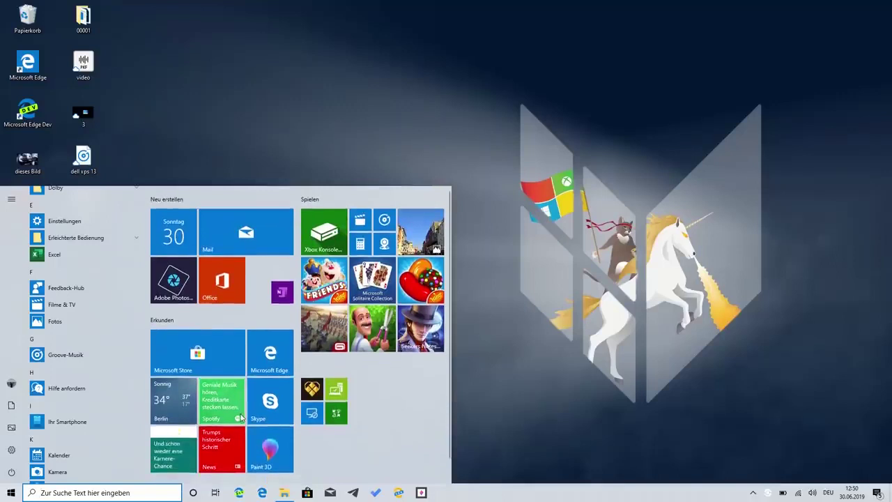
# Step: Show the hidden quick-link menu of the Start button and examine its system shortcuts
pyautogui.rightClick(11, 493)
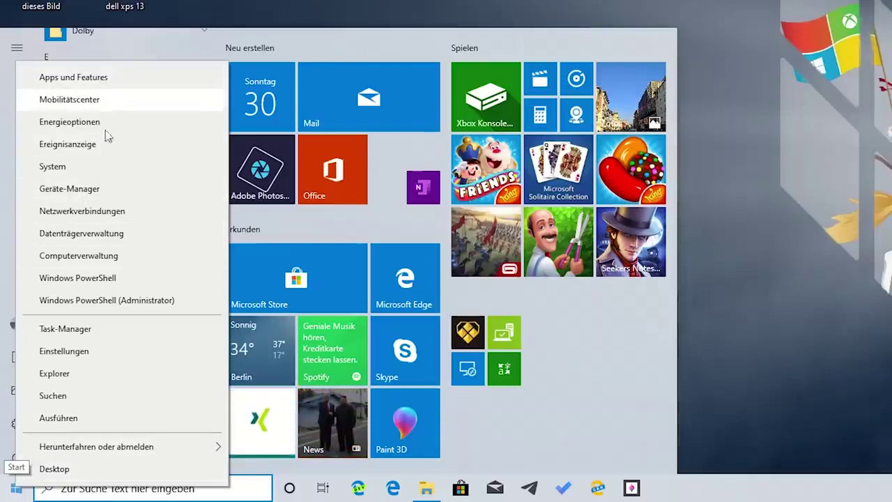
pyautogui.click(130, 373)
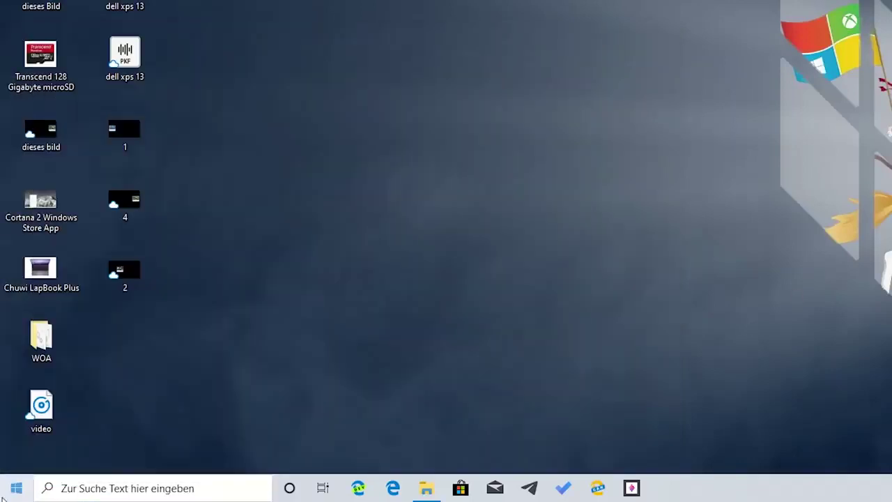
pyautogui.rightClick(3, 497)
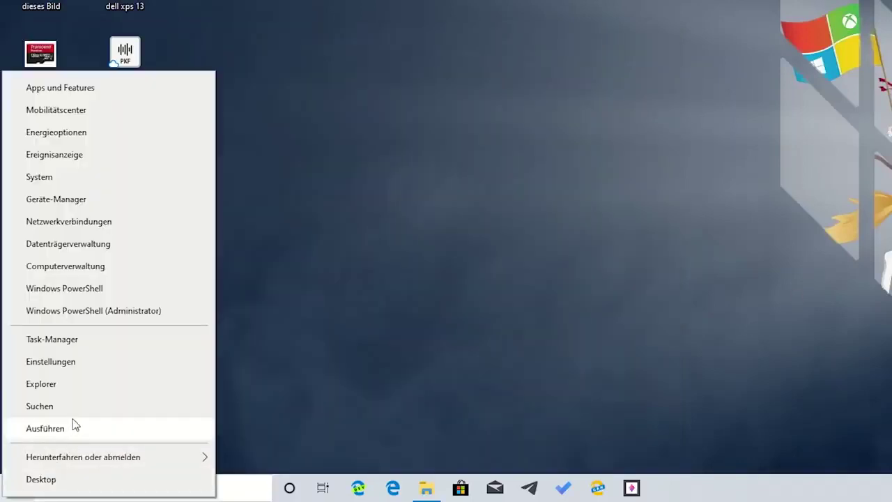
pyautogui.click(441, 328)
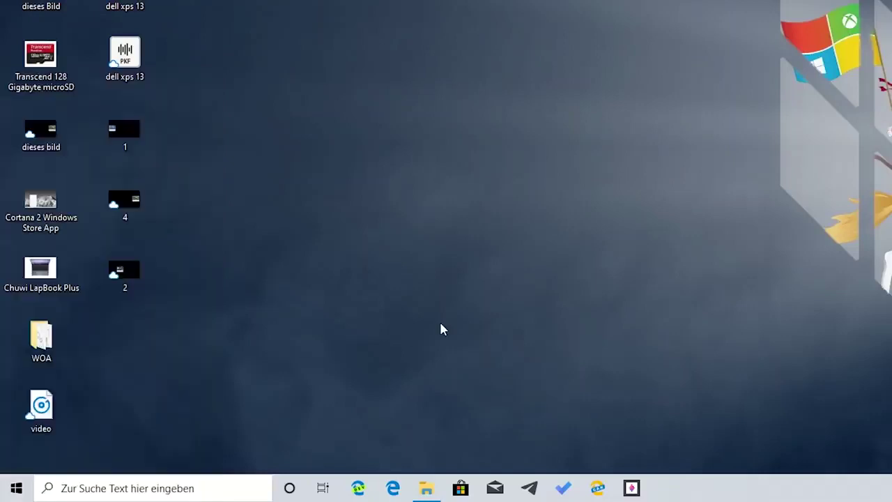
pyautogui.press('super+x')
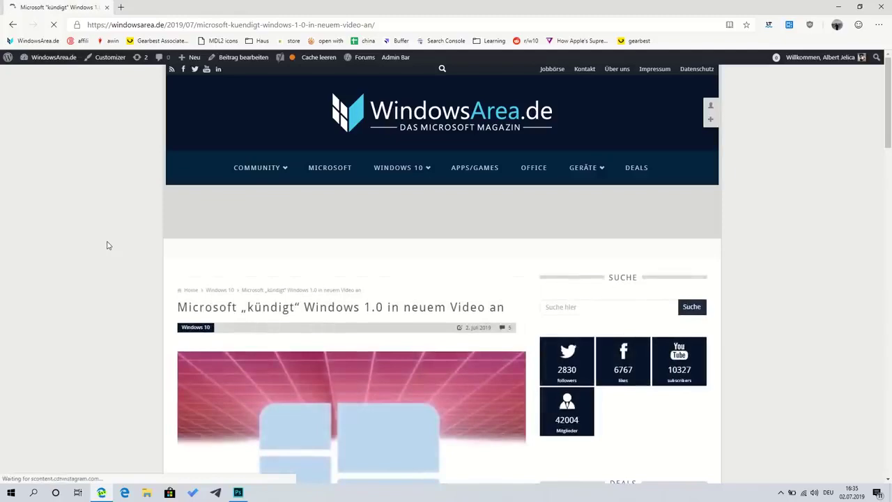
# Step: Read through the WindowsArea.de article on Windows 1.0 down to its comments and return to its beginning
pyautogui.scroll(-2, 108, 246)
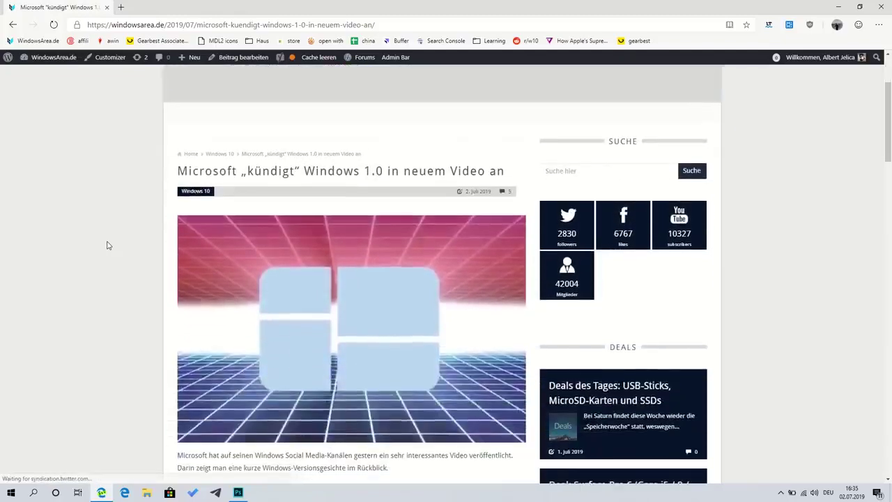
pyautogui.scroll(-10, 108, 245)
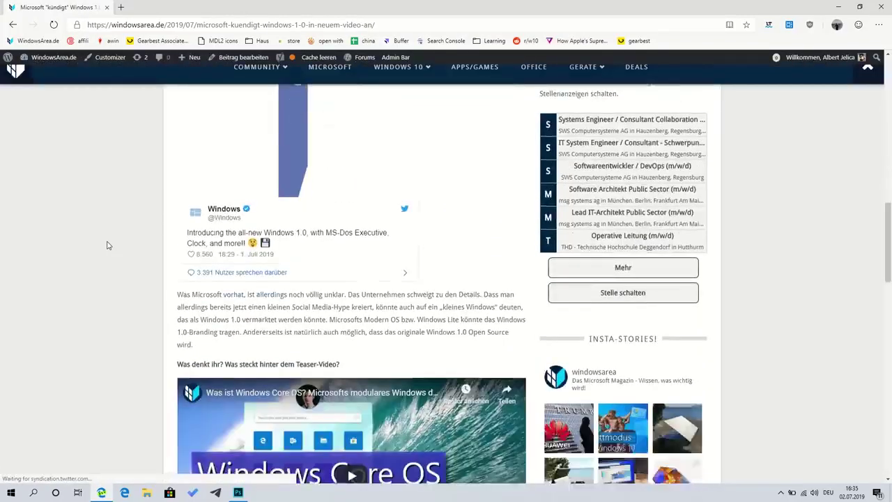
pyautogui.scroll(-10, 108, 245)
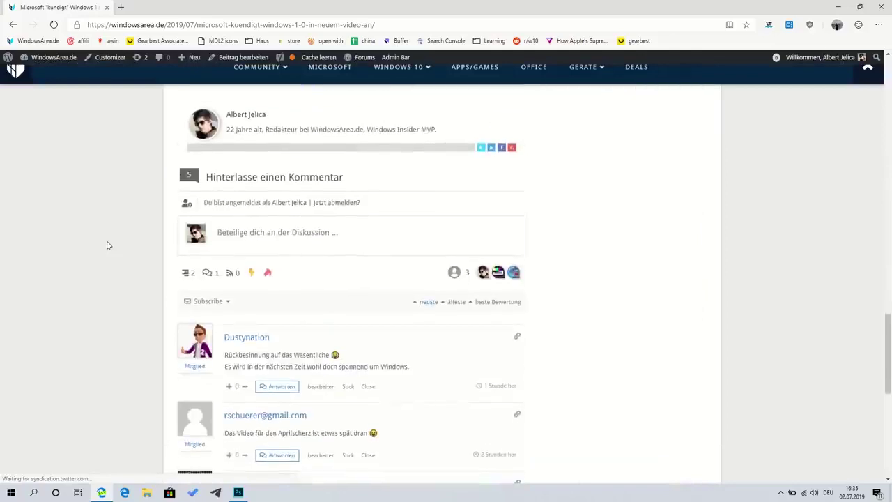
pyautogui.scroll(-5, 108, 245)
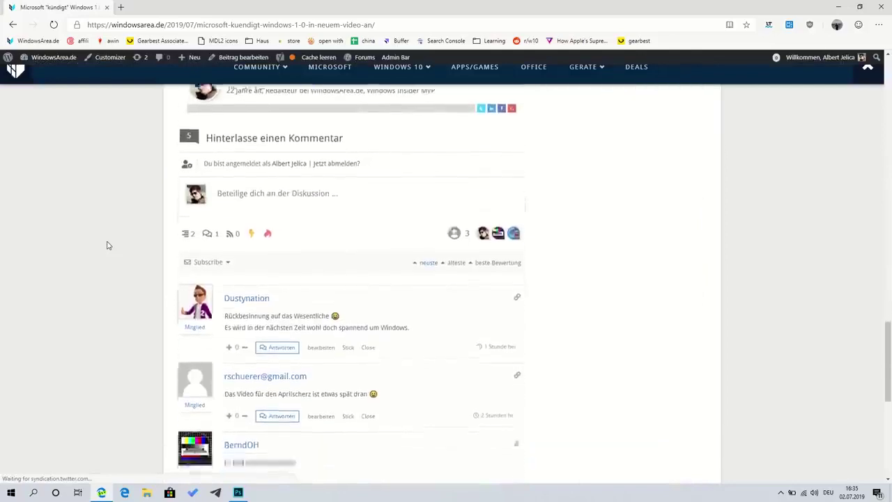
pyautogui.scroll(1, 108, 246)
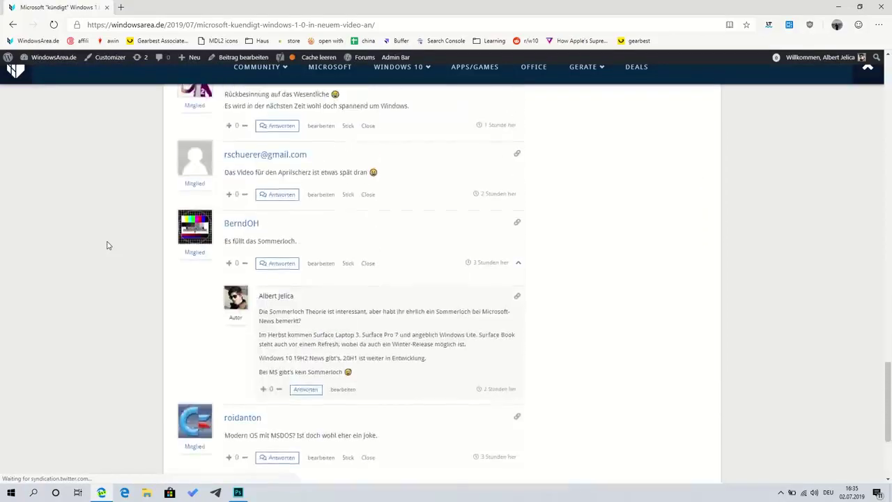
pyautogui.scroll(15, 108, 246)
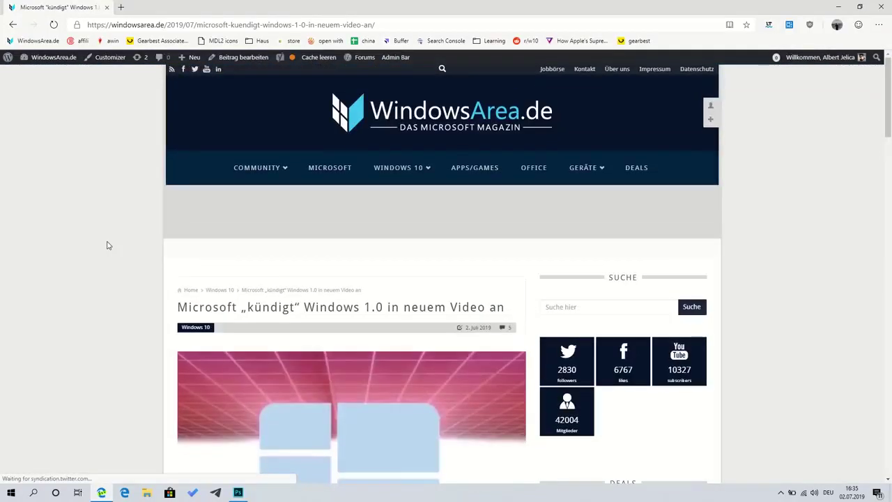
# Step: Open the Task View overview, add a new virtual desktop and switch to Desktop 2
pyautogui.press('super+Tab')
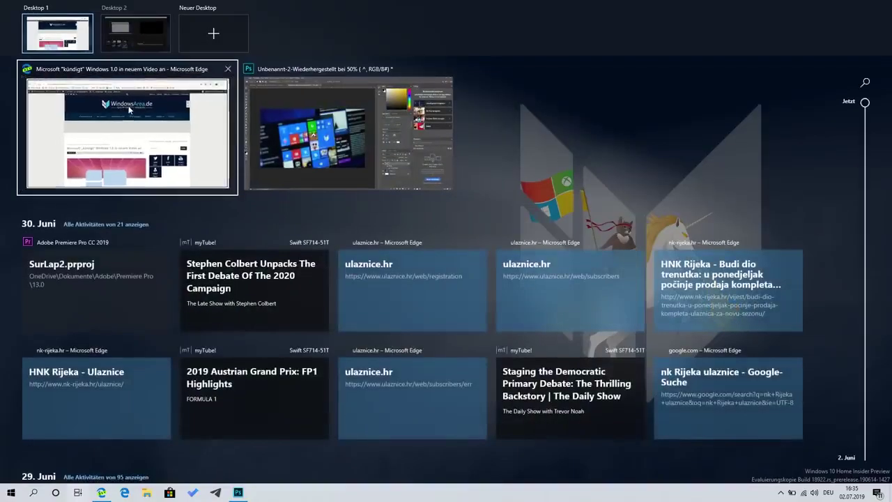
pyautogui.click(128, 105)
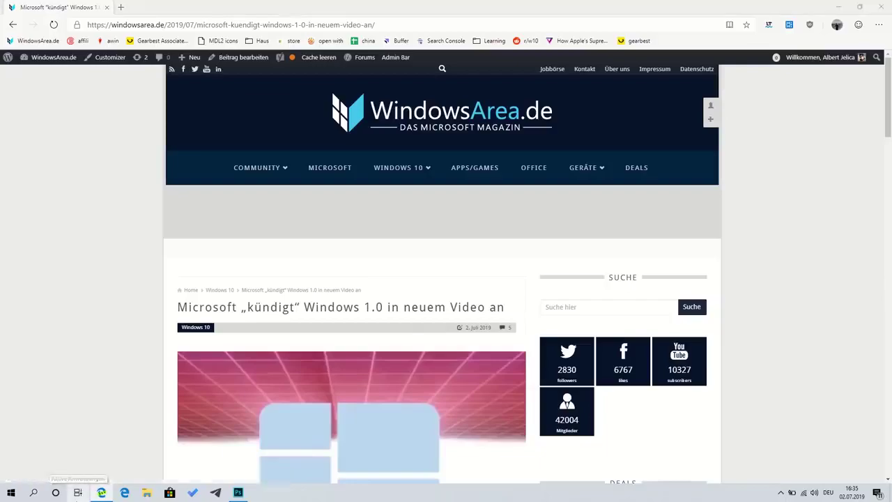
pyautogui.click(78, 492)
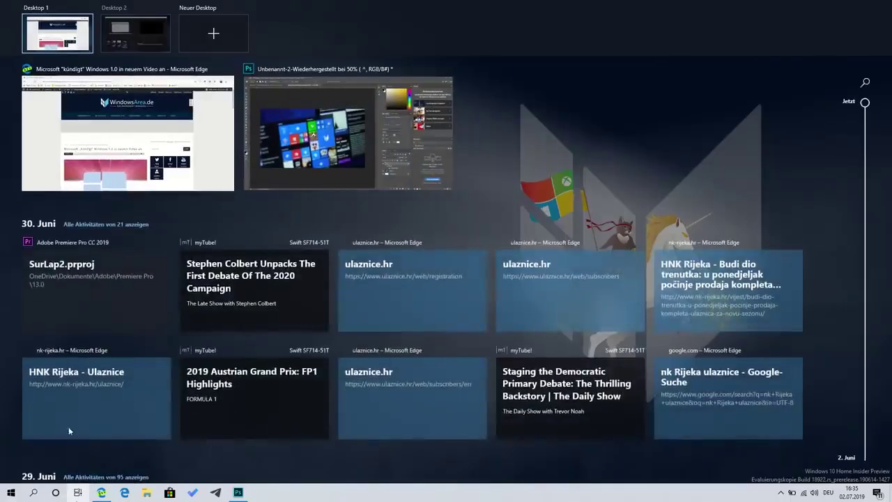
pyautogui.click(220, 48)
pyautogui.click(154, 37)
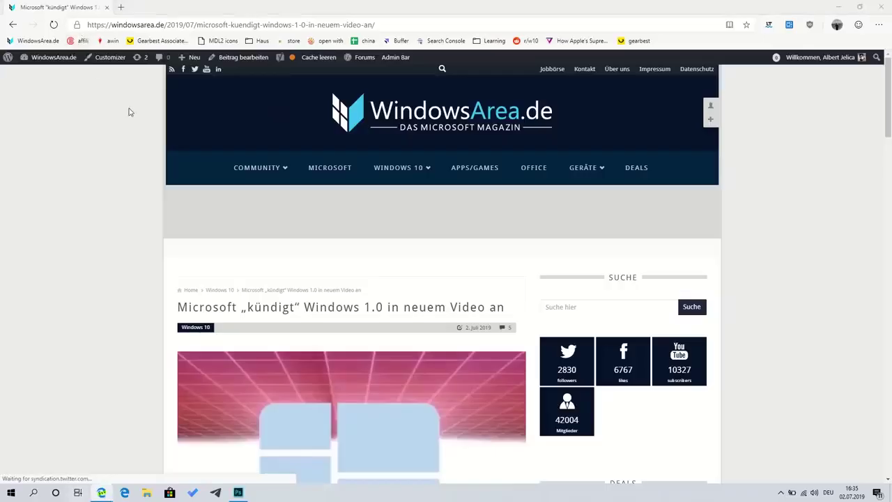
# Step: Move the Microsoft Edge window from Desktop 1 onto a new virtual desktop and switch to Desktop 2
pyautogui.press('super+Tab')
pyautogui.moveTo(135, 119); pyautogui.dragTo(201, 48)
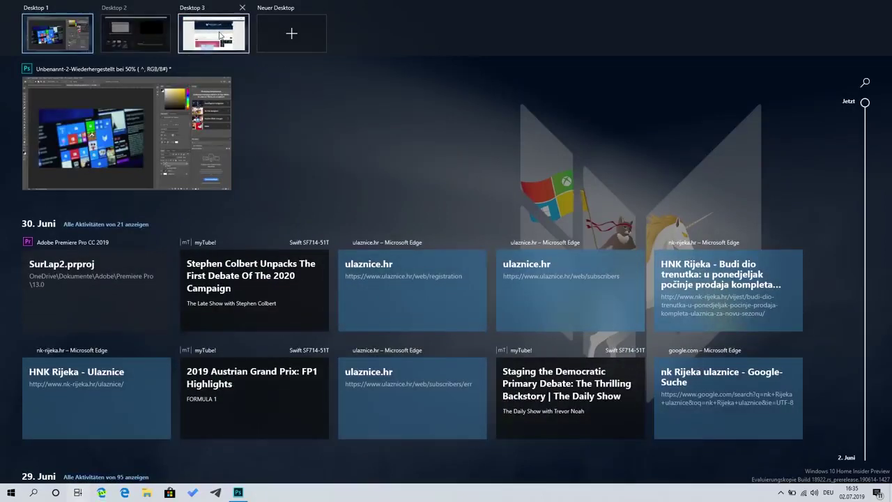
pyautogui.click(136, 43)
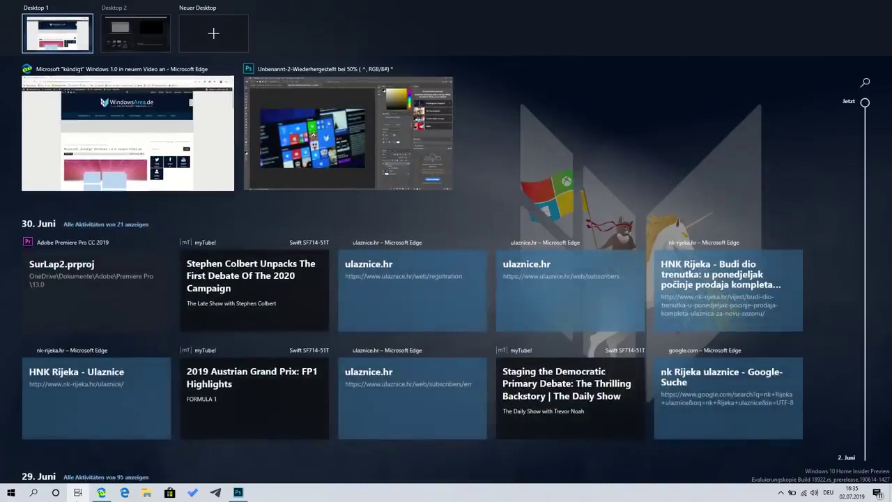
# Step: Create a new virtual desktop and return to Desktop 1
pyautogui.click(219, 47)
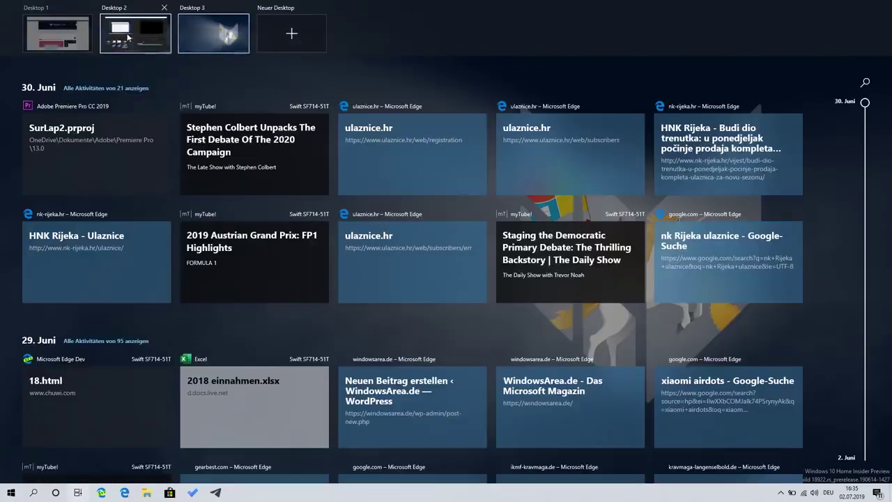
pyautogui.click(82, 39)
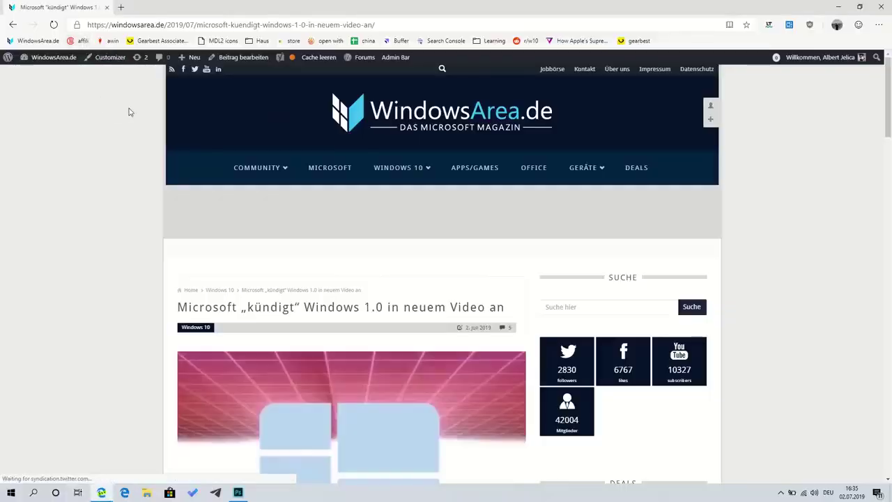
# Step: Move the Microsoft Edge window from Desktop 1 to Desktop 3 and switch to Desktop 2
pyautogui.press('super+Tab')
pyautogui.moveTo(128, 108); pyautogui.dragTo(213, 38)
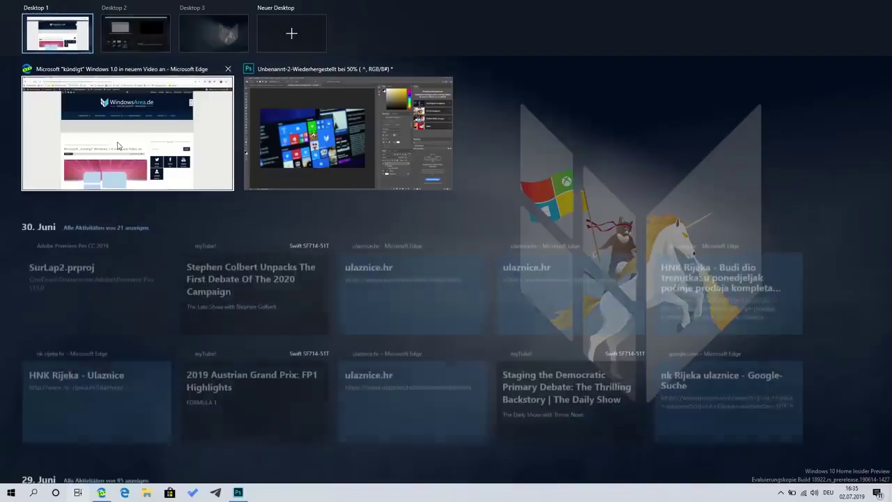
pyautogui.moveTo(128, 122); pyautogui.dragTo(209, 40)
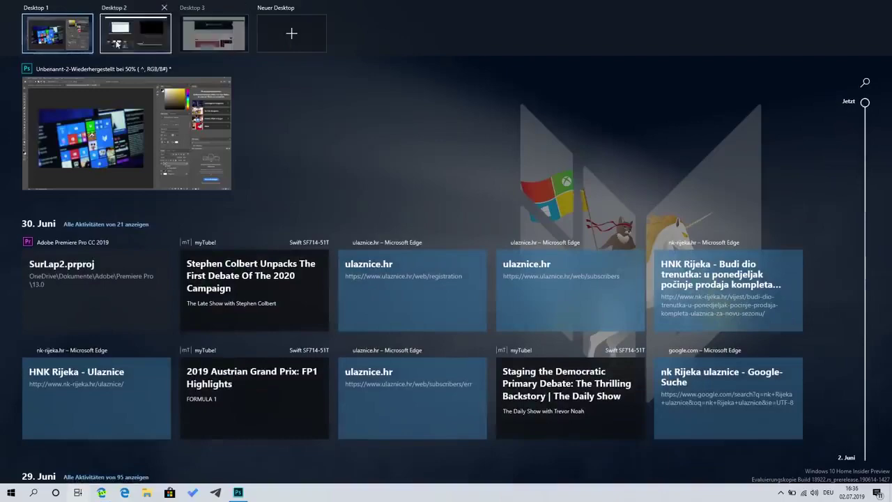
pyautogui.click(134, 38)
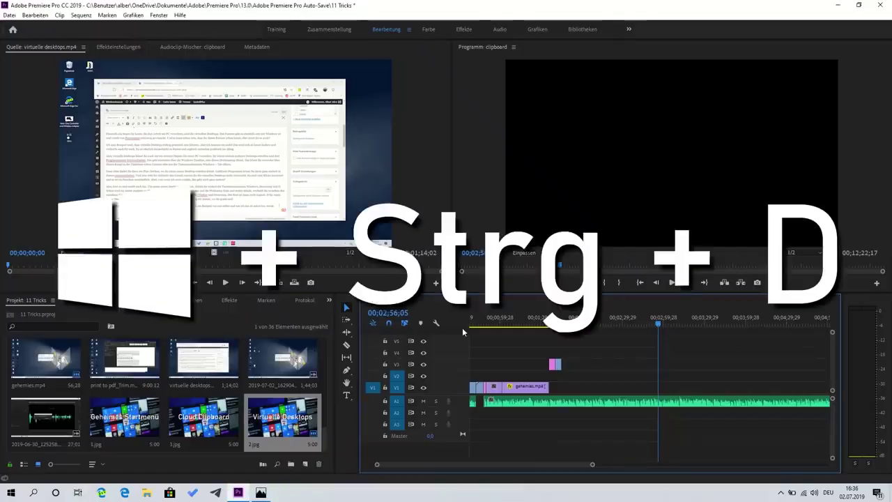
# Step: Create a fourth virtual desktop and go back to Desktop 1 to view the Task View overview
pyautogui.press('super+ctrl+d')
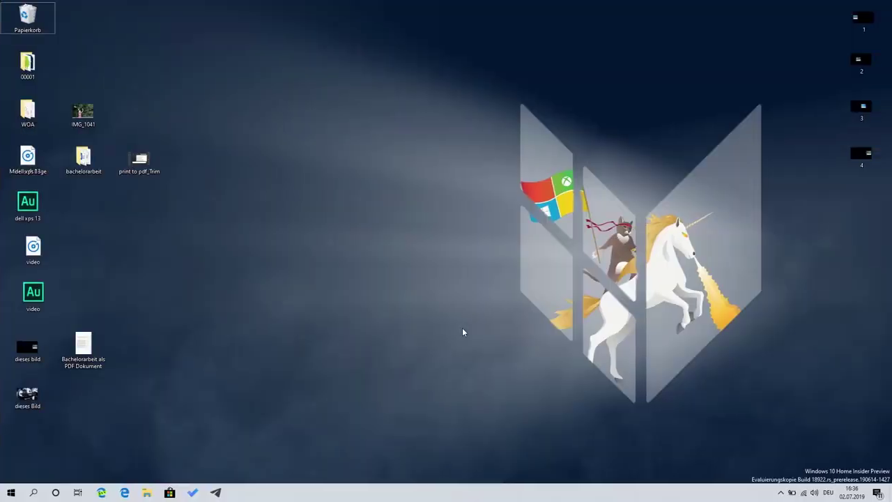
pyautogui.press('super+ctrl+Left')
pyautogui.press('super+ctrl+Left')
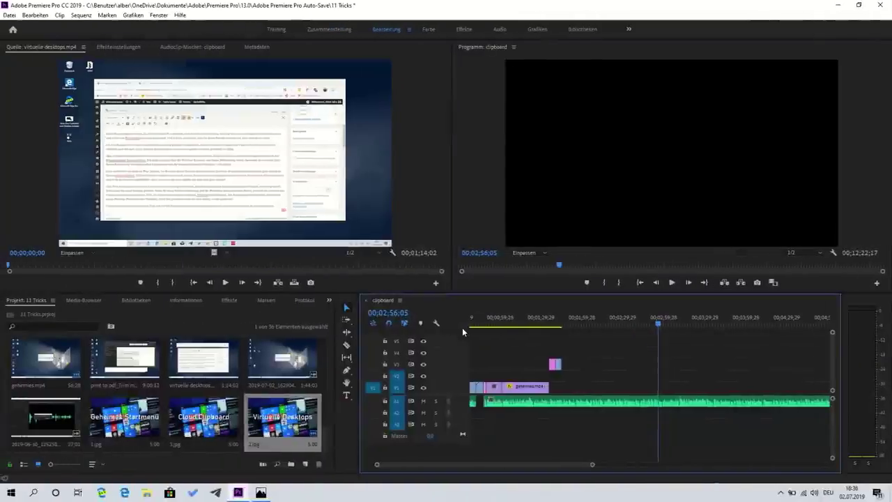
pyautogui.press('super+ctrl+Left')
pyautogui.press('super+Tab')
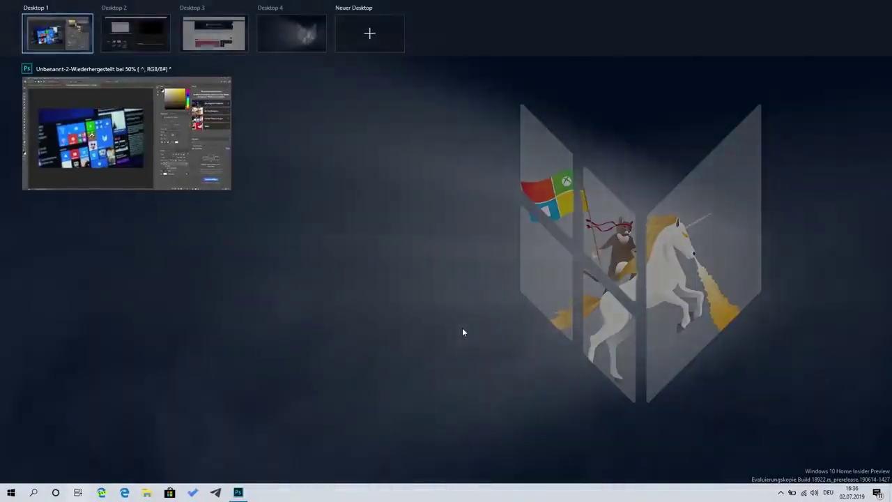
# Step: Switch through the virtual desktops from Desktop 1 to Desktop 4, opening Task View on the way, and return to Desktop 1
pyautogui.press('super+ctrl+Right')
pyautogui.press('super+ctrl+Right')
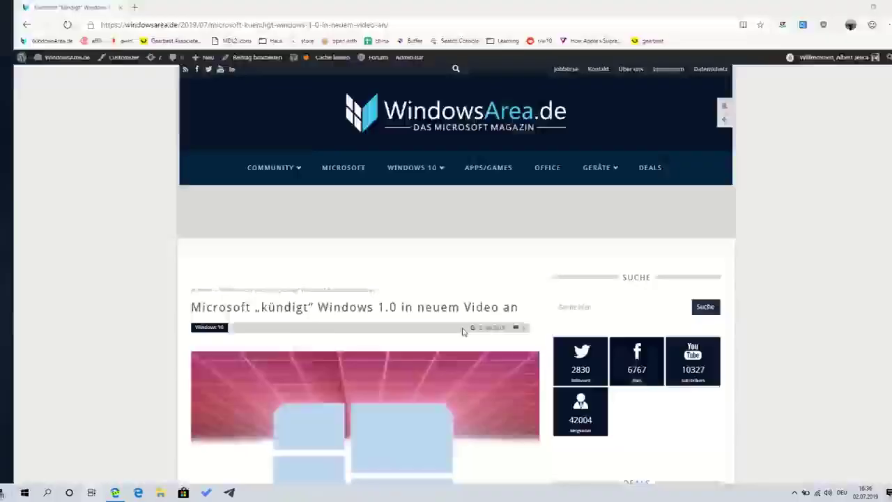
pyautogui.press('super+Tab')
pyautogui.press('super+ctrl+Right')
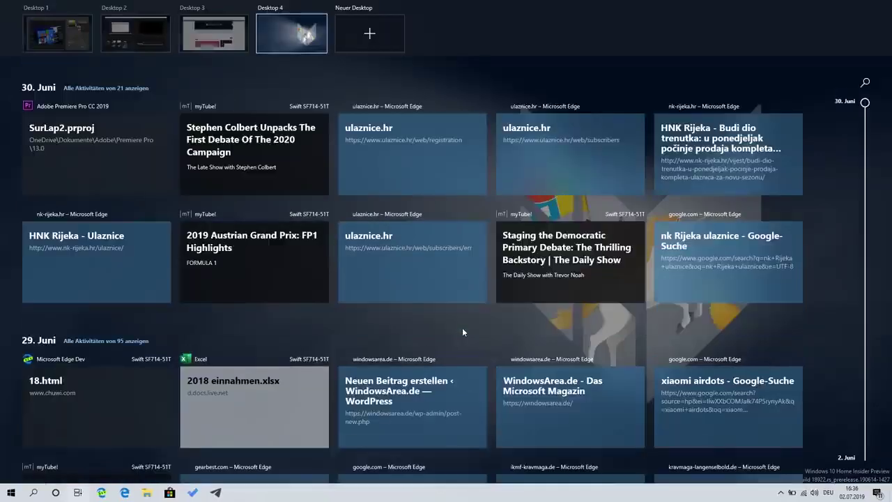
pyautogui.press('super+ctrl+Left')
pyautogui.press('super+ctrl+Left')
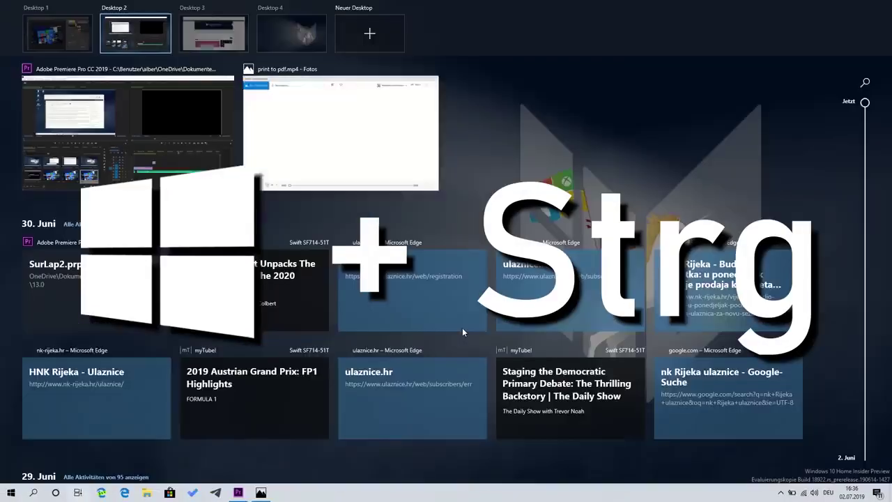
pyautogui.press('super+ctrl+Left')
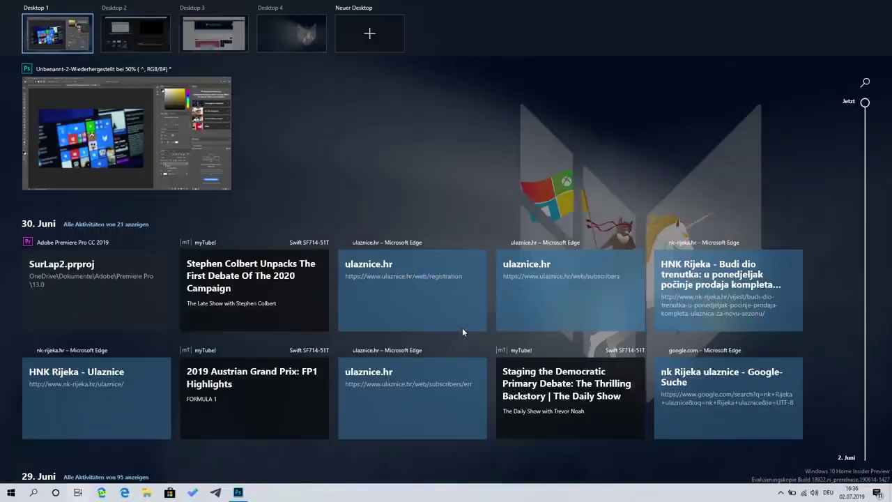
# Step: Leave Task View, step through the virtual desktops from Desktop 1 to Desktop 4, and go back one desktop
pyautogui.press('super')
pyautogui.press('super')
pyautogui.press('super+ctrl+Right')
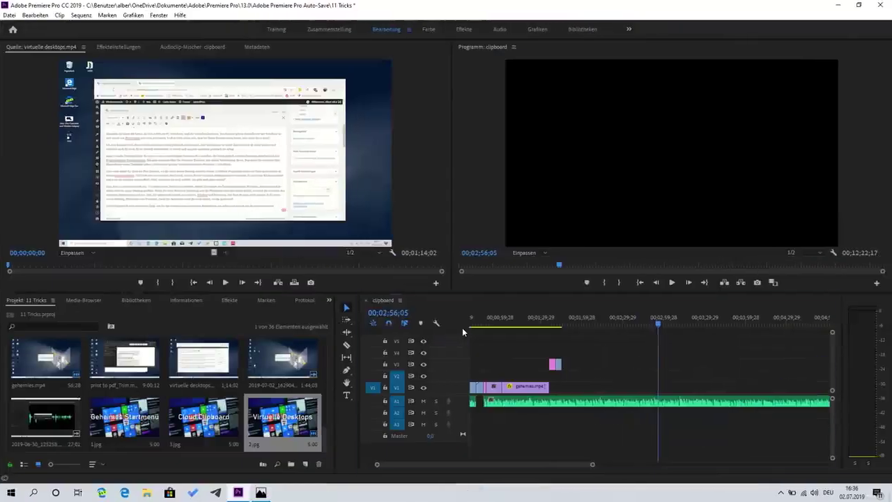
pyautogui.press('super+ctrl+Right')
pyautogui.press('super+ctrl+Right')
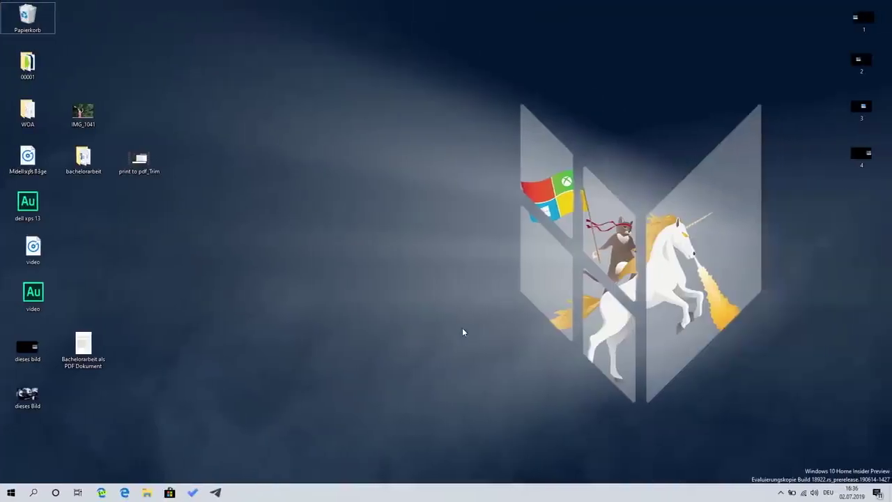
pyautogui.press('super+ctrl+Left')
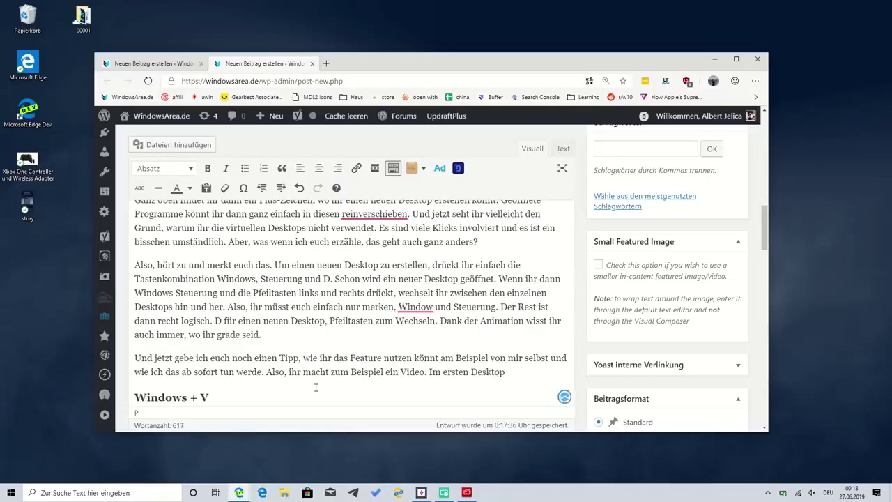
# Step: Move from the browser desktop across the Photoshop and Audition desktops, and return to the first desktop through Task View
pyautogui.press('ctrl+super+Right')
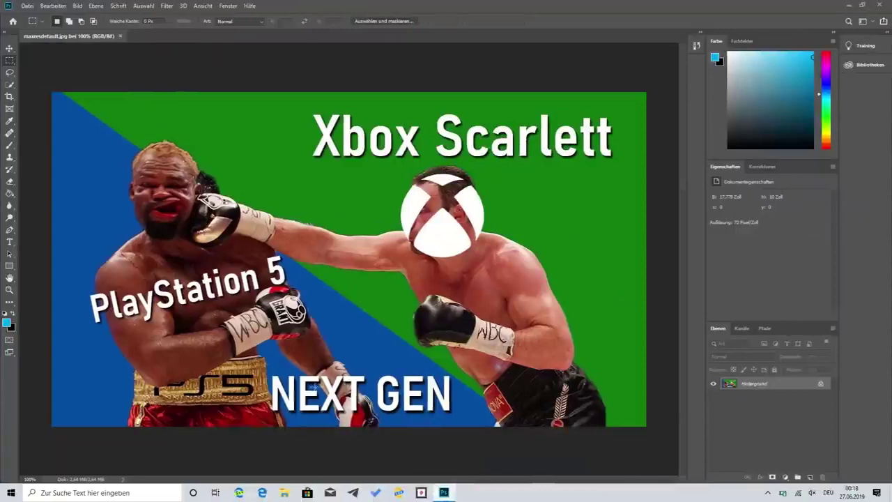
pyautogui.hotkey('ctrl', '-')
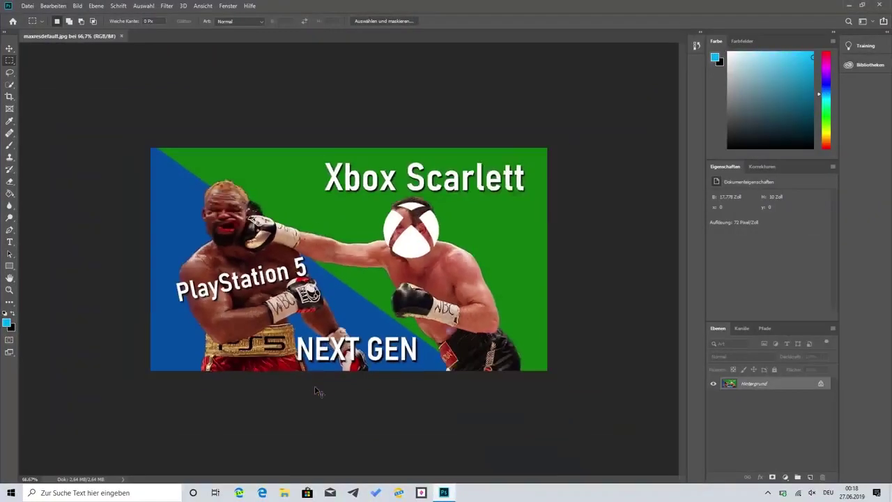
pyautogui.hotkey('ctrl', '+')
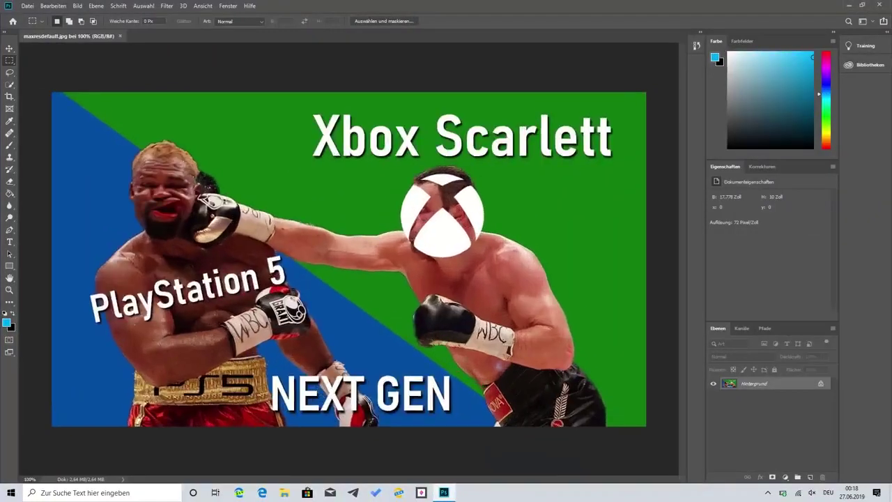
pyautogui.press('ctrl+super+Right')
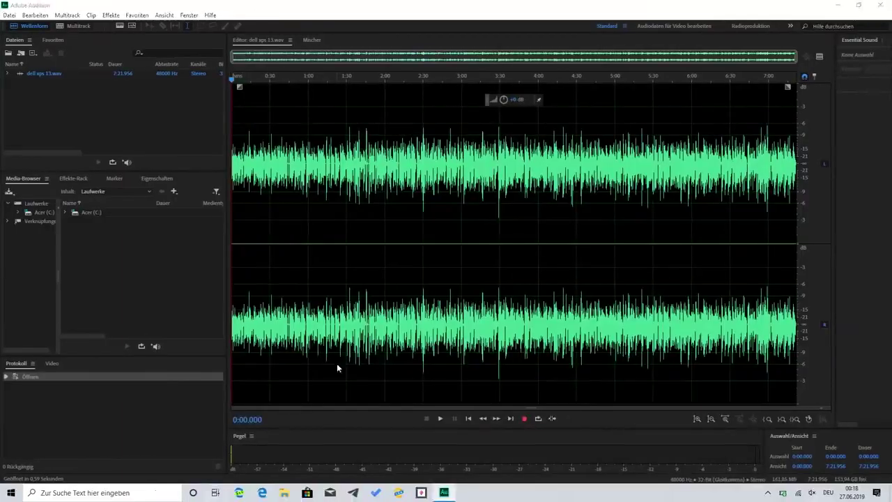
pyautogui.press('super+Tab')
pyautogui.click(70, 36)
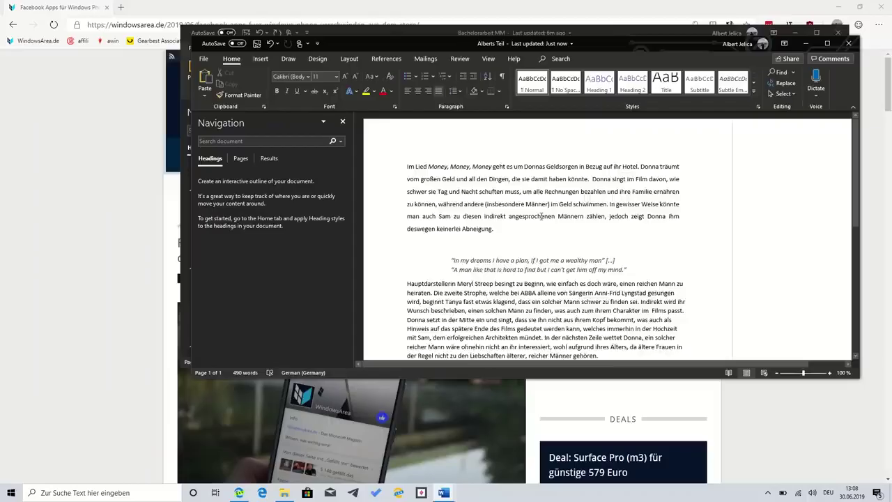
# Step: Delete the whole text of the front Word document and restore it
pyautogui.hotkey('ctrl', 'a')
pyautogui.press('Delete')
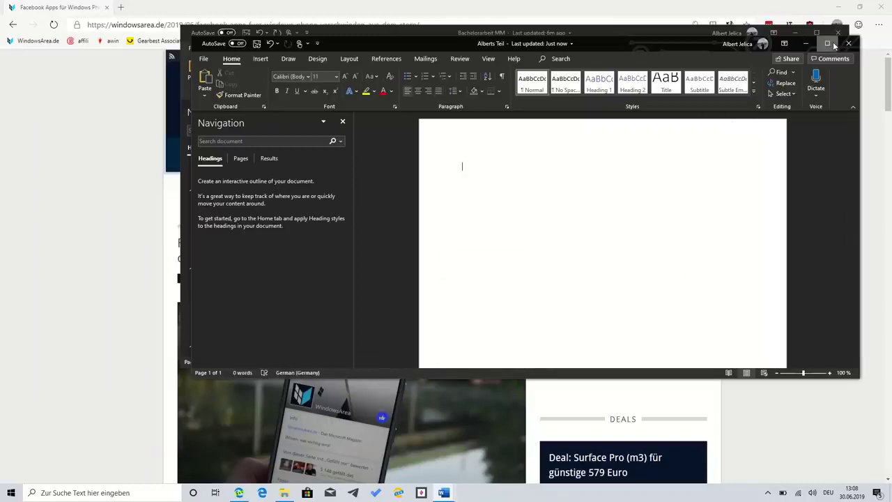
pyautogui.hotkey('ctrl', 'z')
pyautogui.scroll(-2, 733, 191)
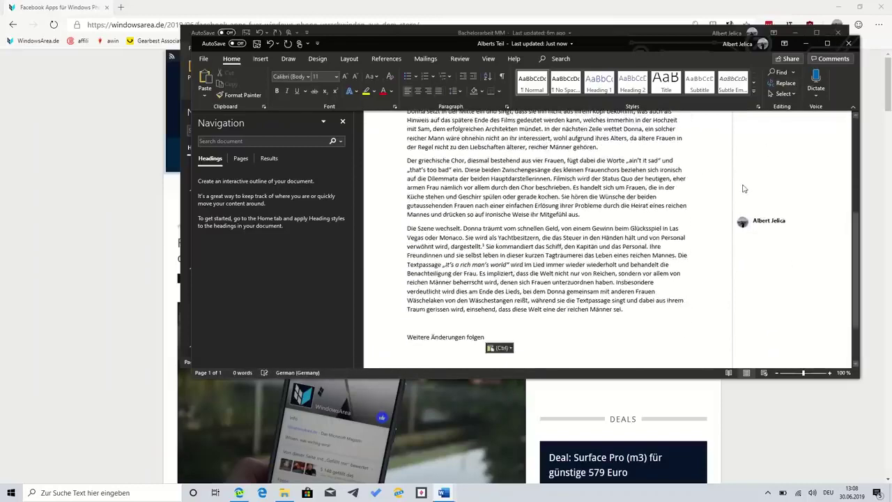
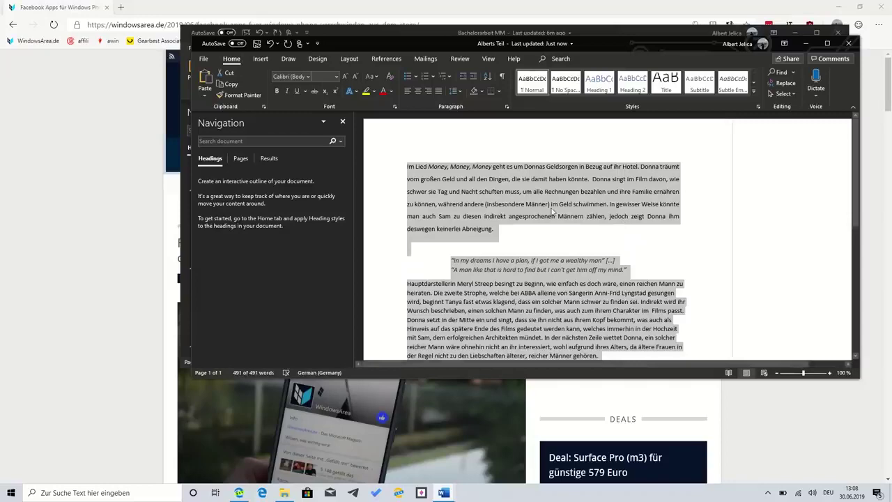
# Step: Copy the selected document text and close the Word document without saving its changes
pyautogui.rightClick(552, 210)
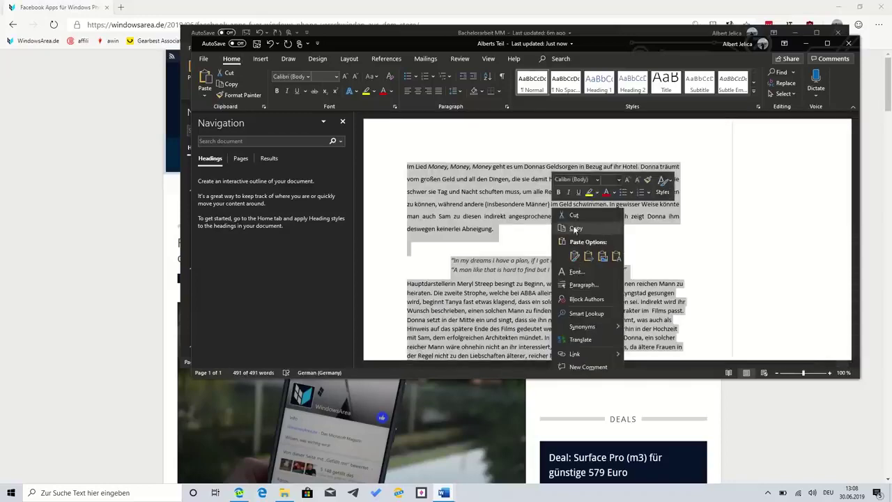
pyautogui.click(575, 230)
pyautogui.click(848, 43)
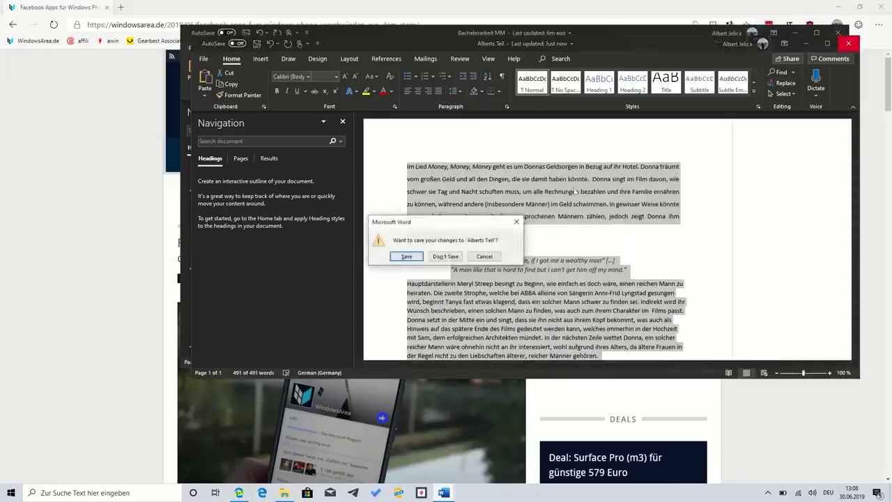
pyautogui.click(446, 257)
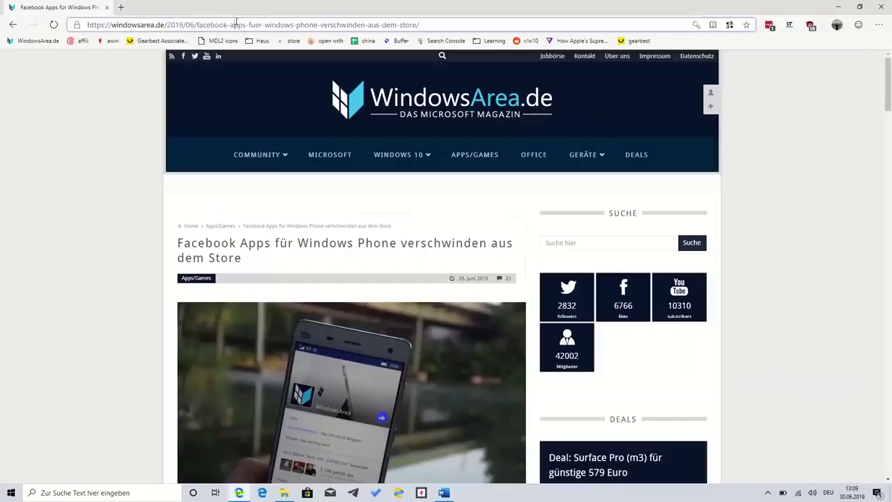
# Step: Copy the web address of the Facebook Apps article open in the browser
pyautogui.click(237, 25)
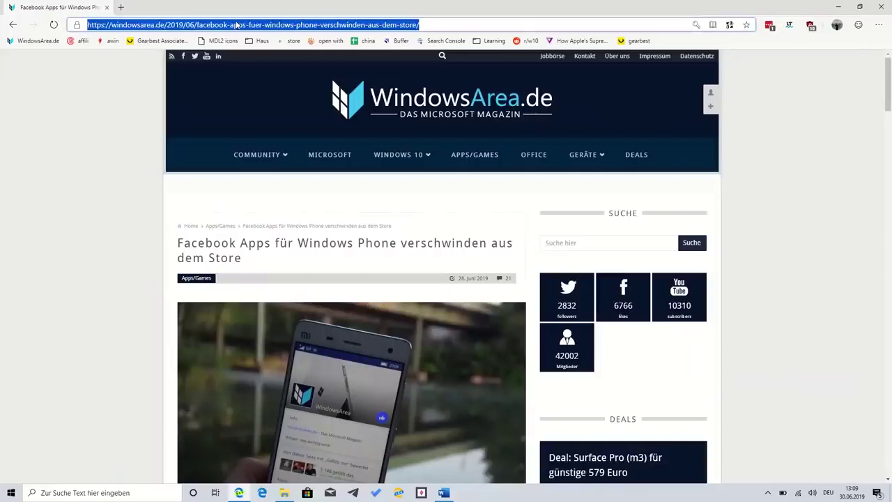
pyautogui.rightClick(237, 25)
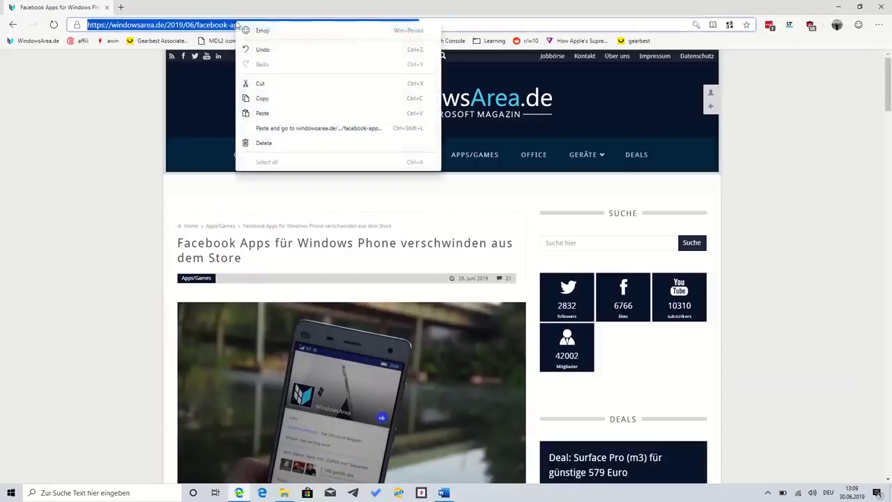
pyautogui.click(261, 98)
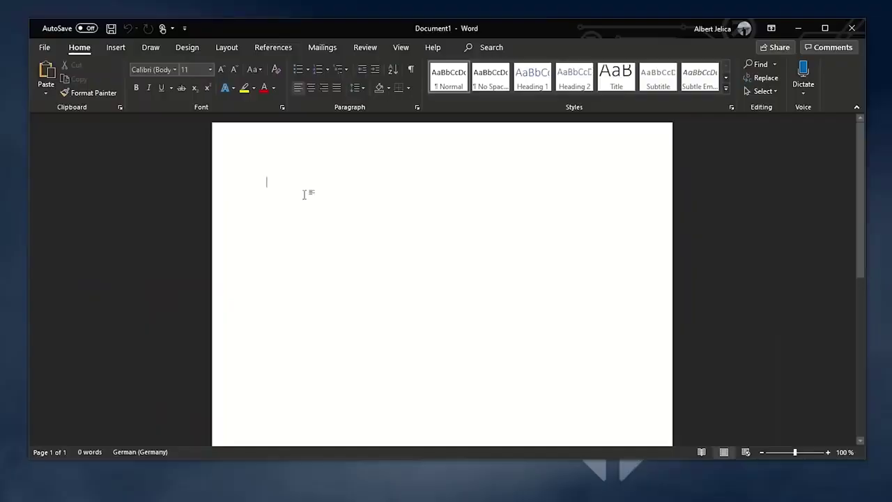
# Step: Write "Hallo, hier ist das Windows Cloud Clipboard." in the blank Word document and dismiss the missing proofing tools notice permanently
pyautogui.write('Hallo, hier ist das Windo')
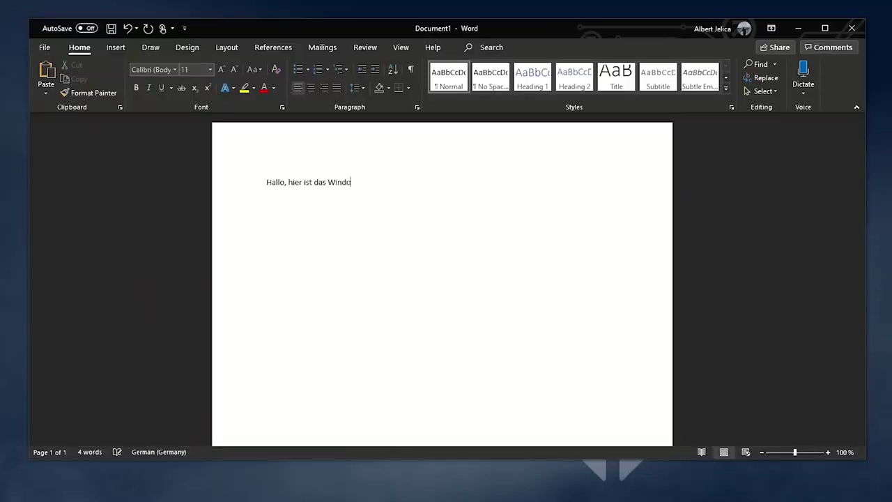
pyautogui.write('ws Cloud Clipboard.')
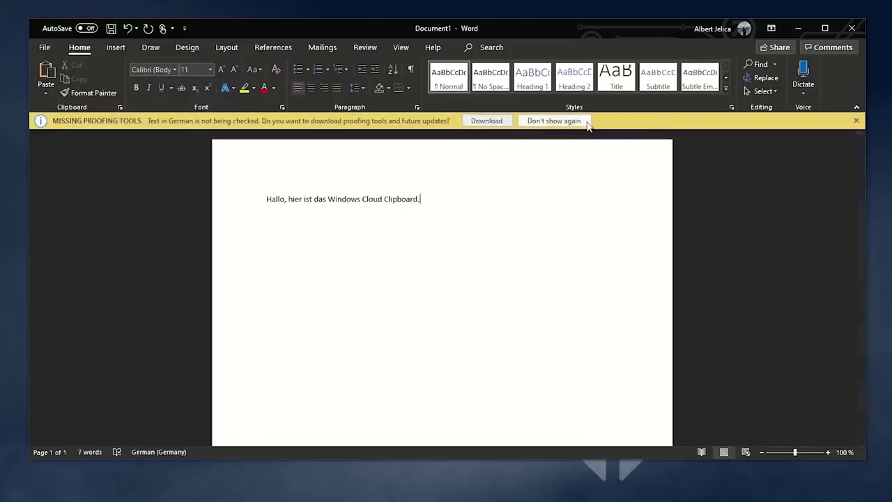
pyautogui.click(536, 121)
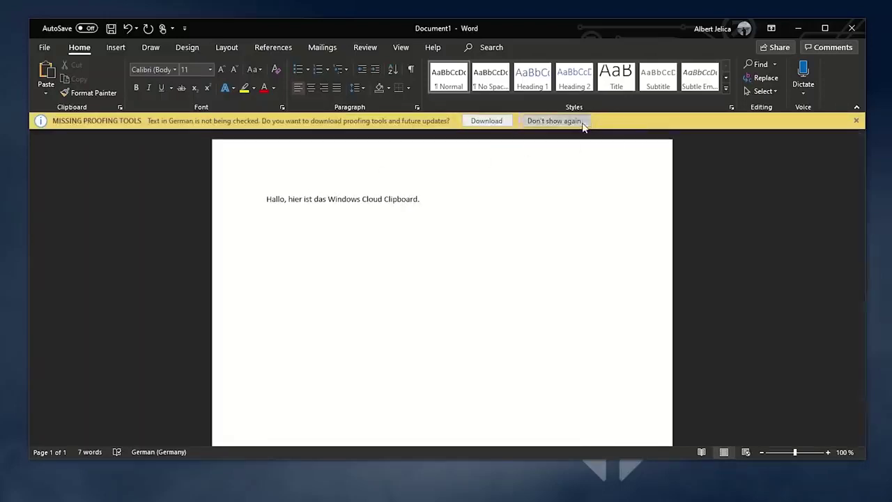
# Step: Copy the sentence in the document and turn on the Windows clipboard history
pyautogui.hotkey('ctrl', 'a')
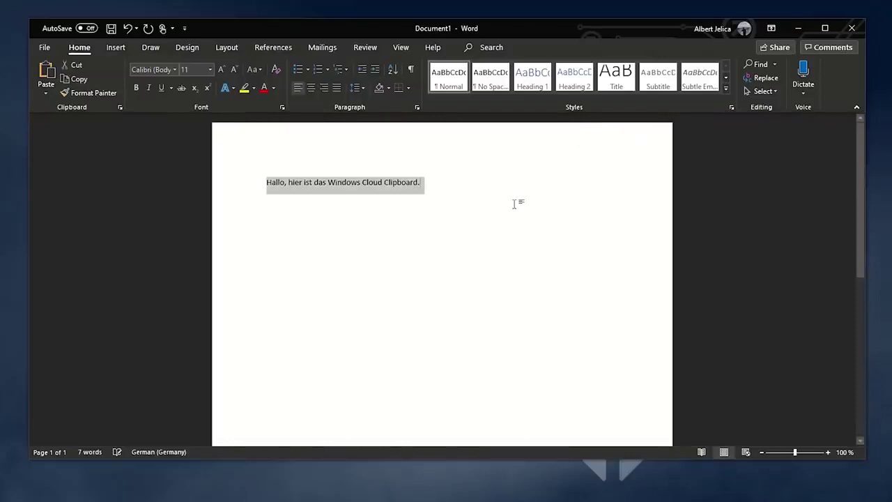
pyautogui.click(513, 203)
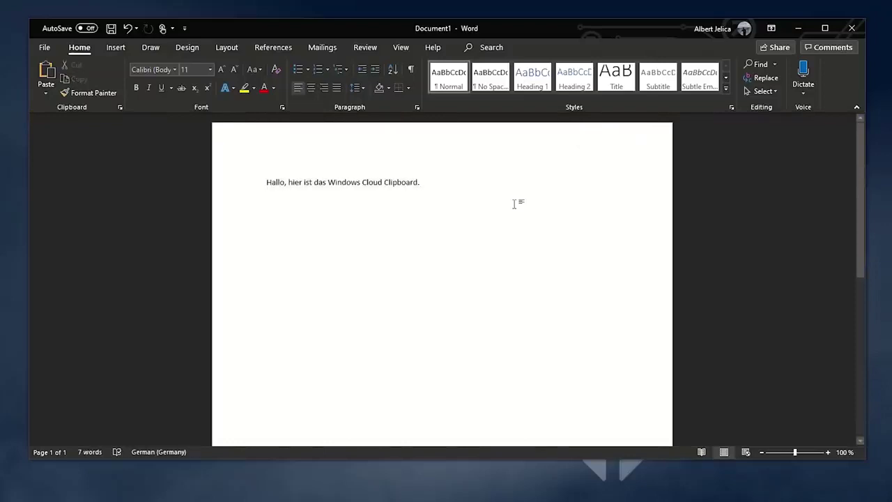
pyautogui.press('super+v')
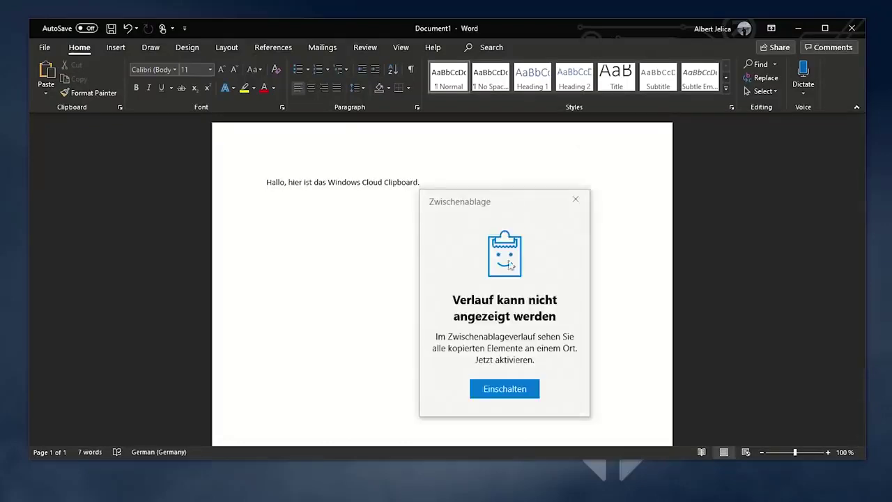
pyautogui.click(498, 389)
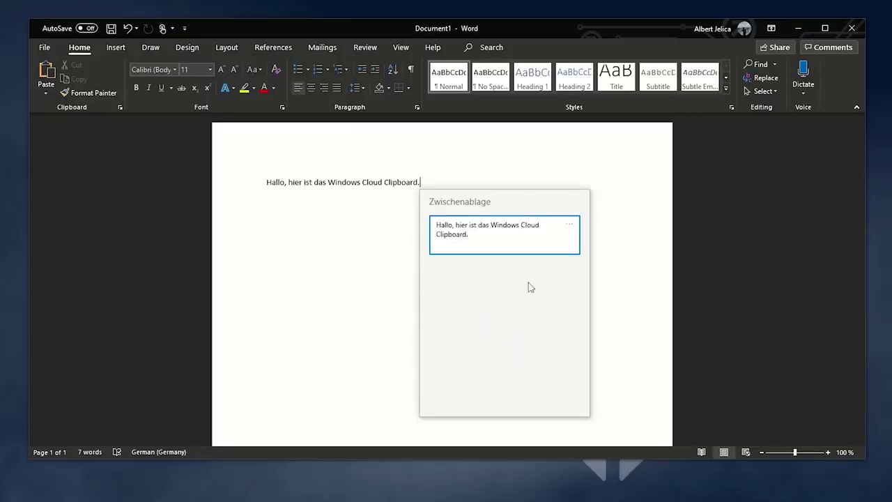
pyautogui.click(447, 177)
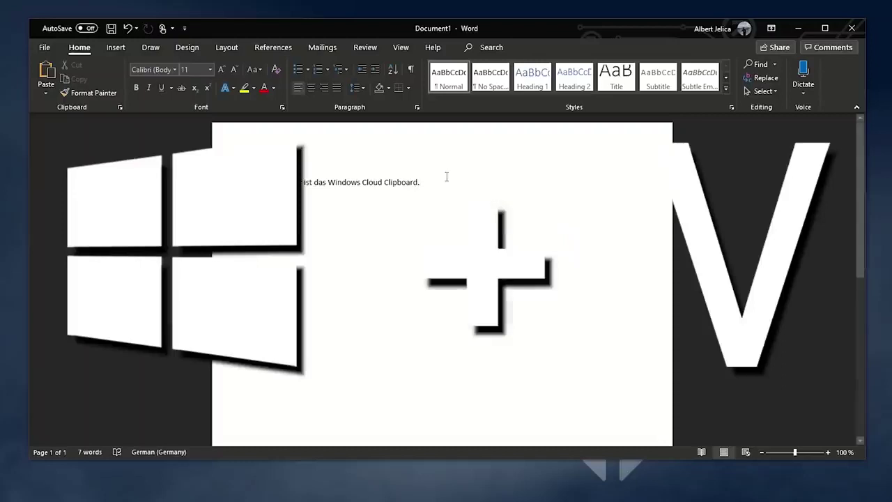
# Step: Add a second line "Ich kann nun ältere Sachen aus der Zwischenablage anzeigen." and copy it
pyautogui.write('und zwei')
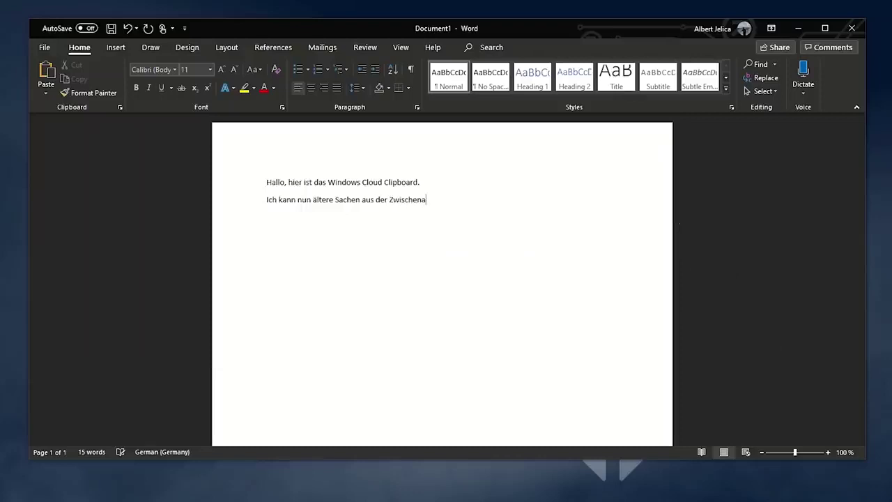
pyautogui.moveTo(513, 211); pyautogui.dragTo(267, 203)
pyautogui.rightClick(285, 207)
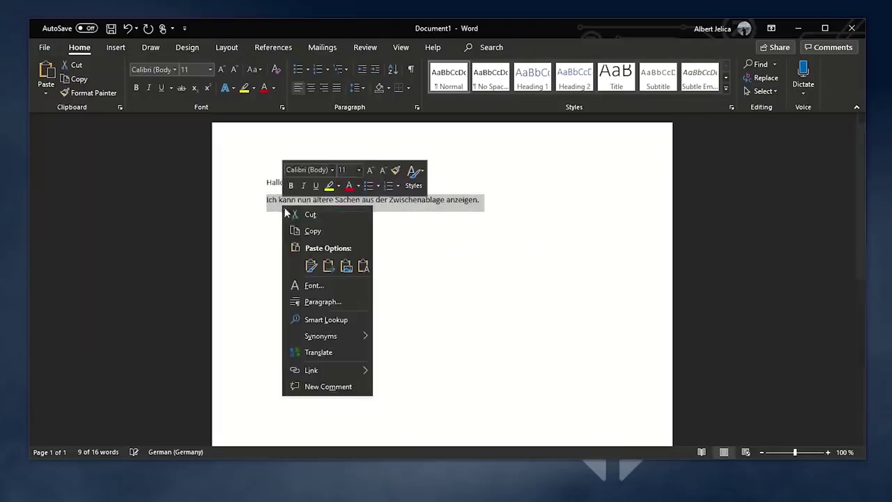
pyautogui.click(322, 229)
# Step: Examine the copied entries in the Windows clipboard history with the text deselected, and close the history
pyautogui.click(557, 213)
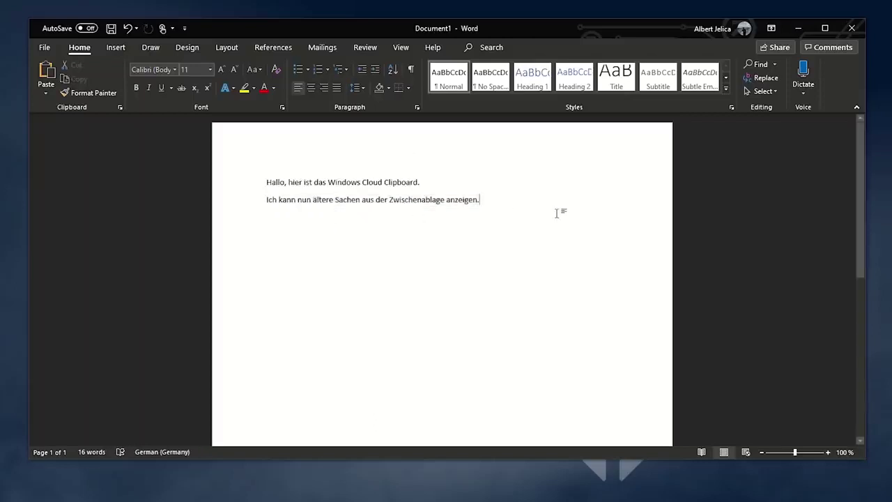
pyautogui.press('super+v')
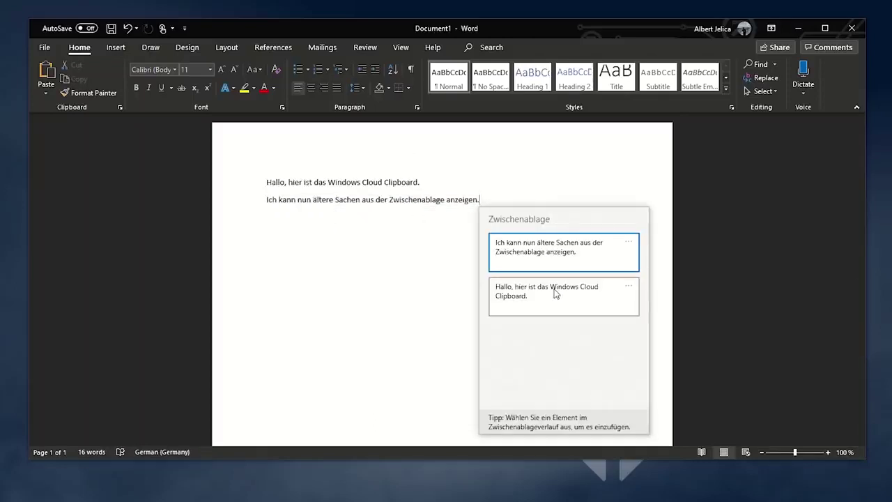
pyautogui.click(506, 197)
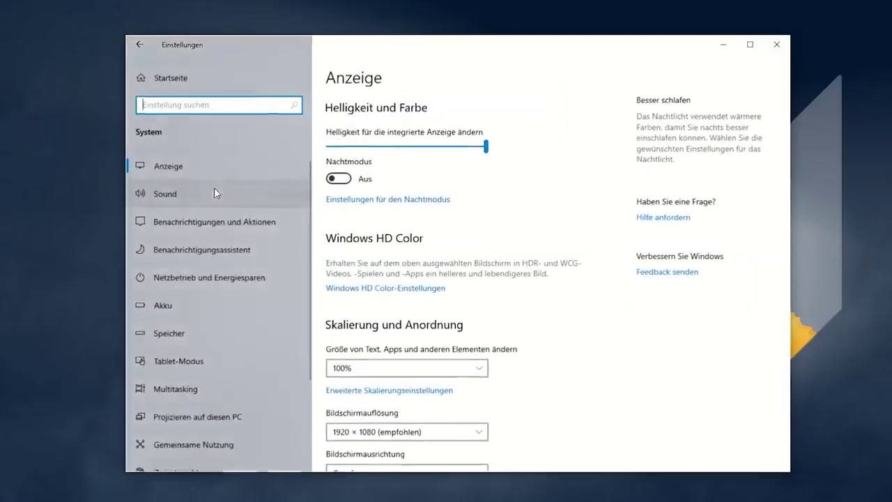
# Step: Turn on clipboard synchronisation across all devices in the clipboard settings and review the automatic synchronisation options
pyautogui.scroll(-1, 173, 417)
pyautogui.click(181, 431)
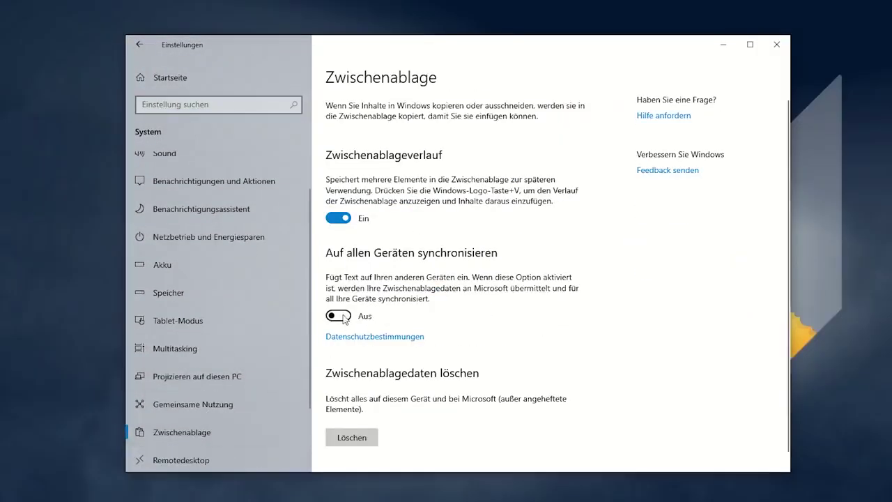
pyautogui.scroll(-1, 343, 318)
pyautogui.click(339, 303)
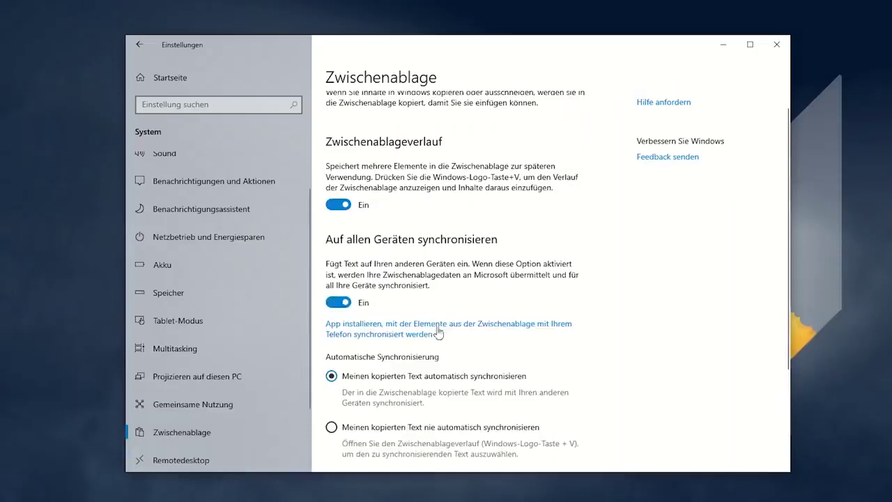
pyautogui.scroll(-1, 589, 354)
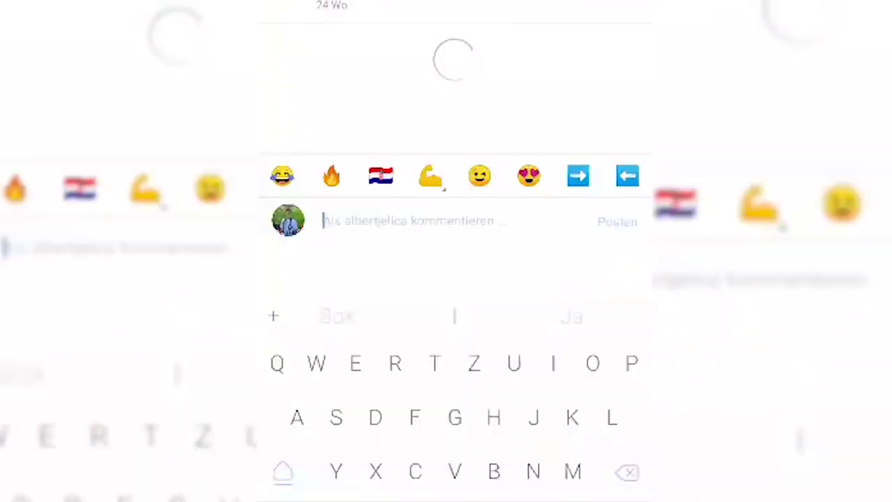
# Step: Expand the SwiftKey keyboard's tools on the phone and open its clipboard
pyautogui.click(274, 264)
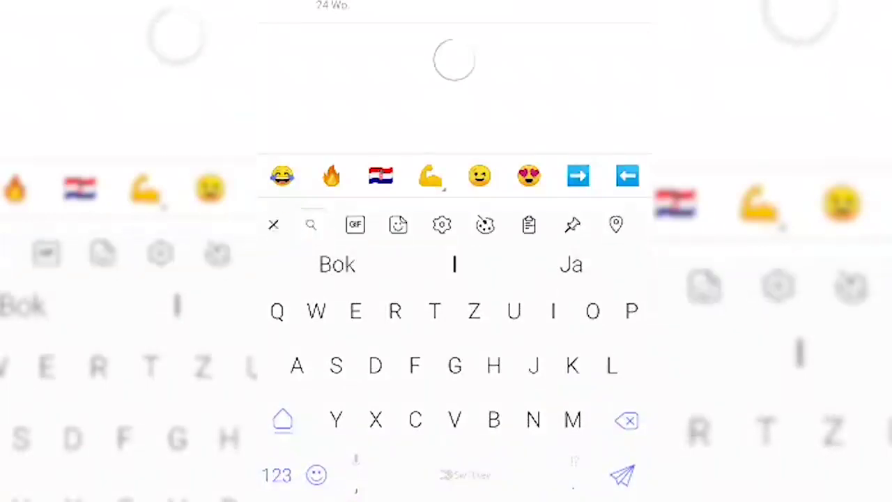
pyautogui.click(530, 223)
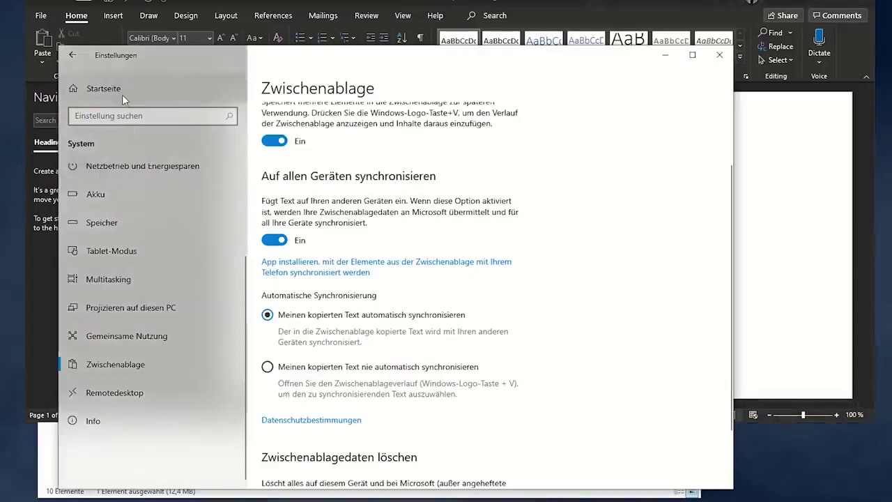
# Step: Examine the management options of the Microsoft Print to PDF printer in the Windows device settings, and close the settings
pyautogui.click(122, 94)
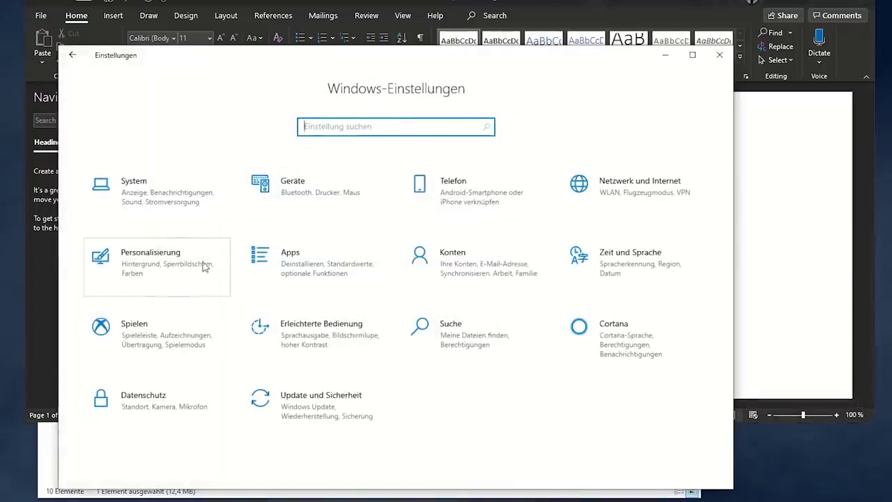
pyautogui.click(317, 197)
pyautogui.click(112, 209)
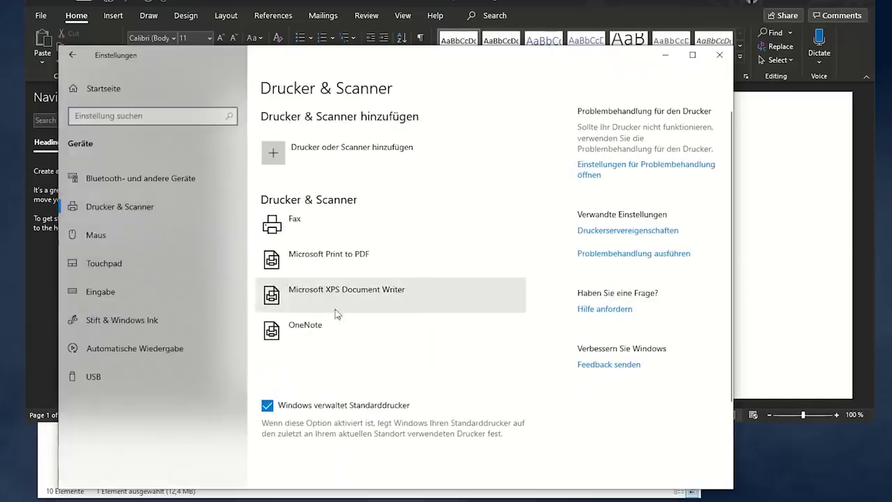
pyautogui.click(371, 277)
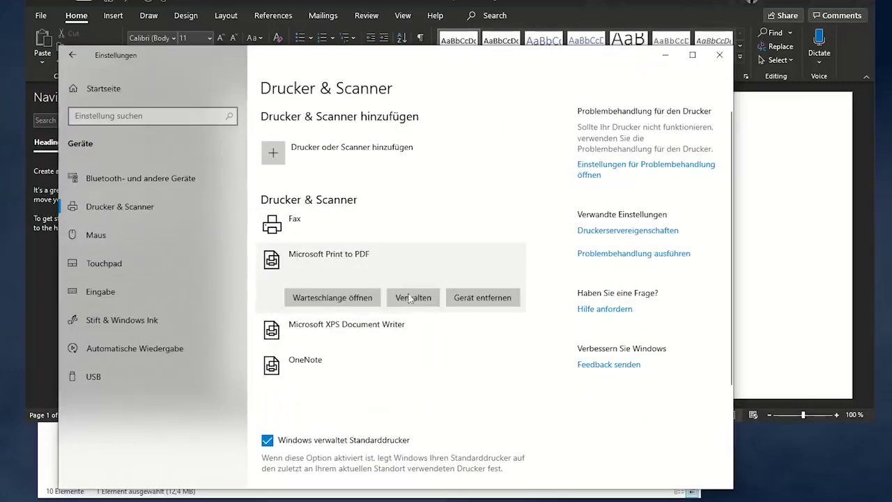
pyautogui.click(413, 298)
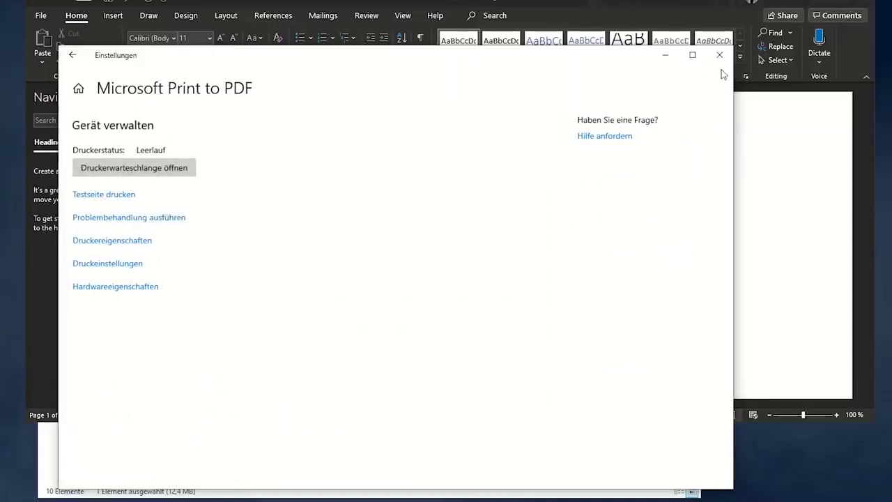
pyautogui.click(80, 60)
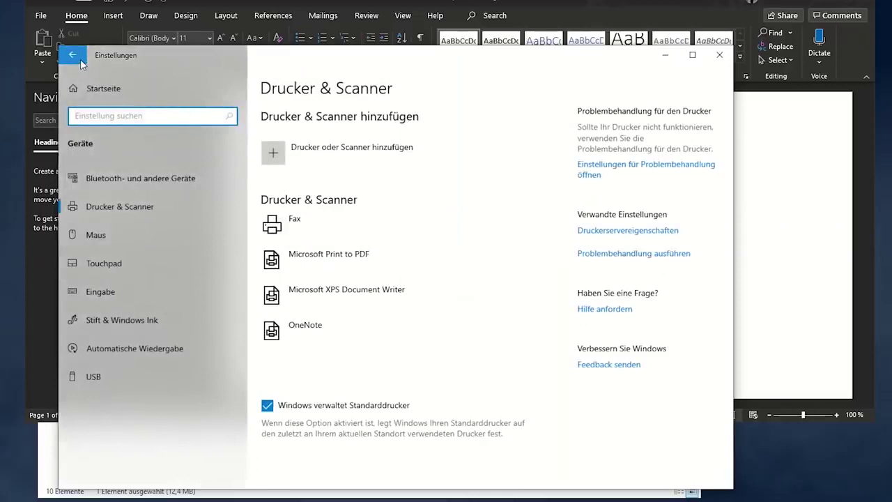
pyautogui.click(304, 257)
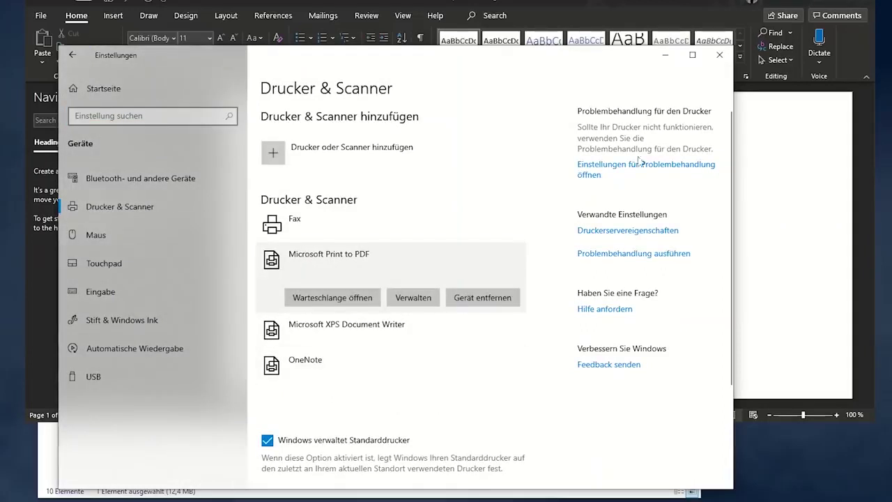
pyautogui.click(720, 59)
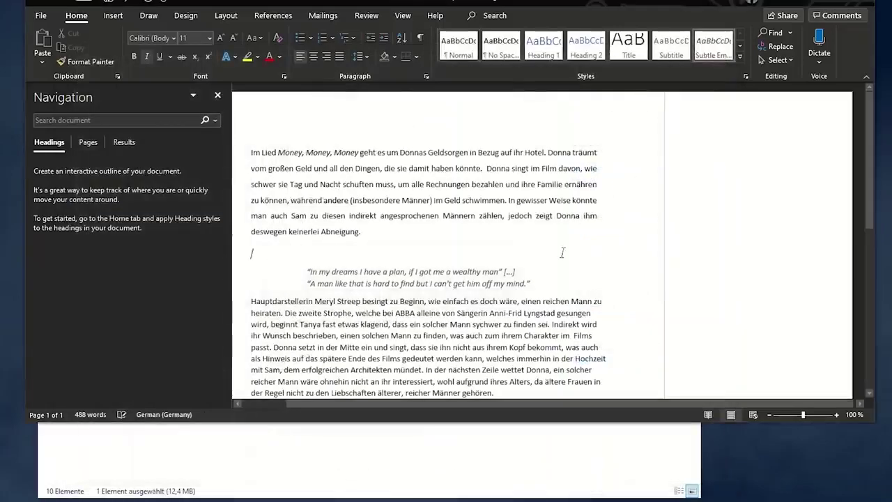
# Step: Close the Navigation pane in the Word document and place the cursor below the first paragraph
pyautogui.scroll(-3, 562, 252)
pyautogui.scroll(3, 563, 252)
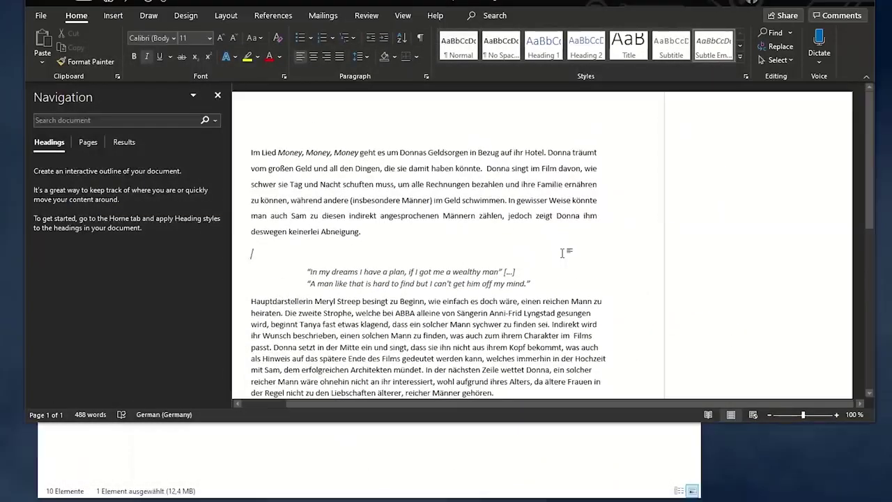
pyautogui.click(217, 95)
pyautogui.click(316, 302)
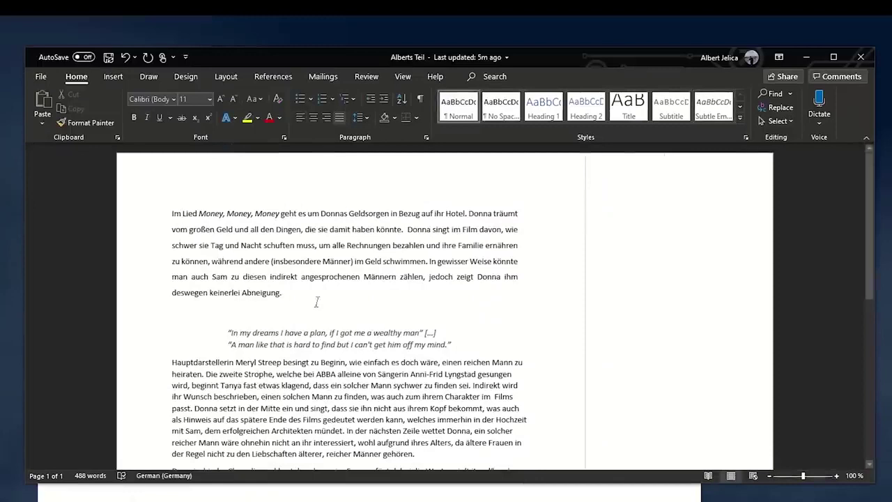
# Step: Print the Word document with Microsoft Print to PDF as the printer
pyautogui.click(41, 76)
pyautogui.click(69, 258)
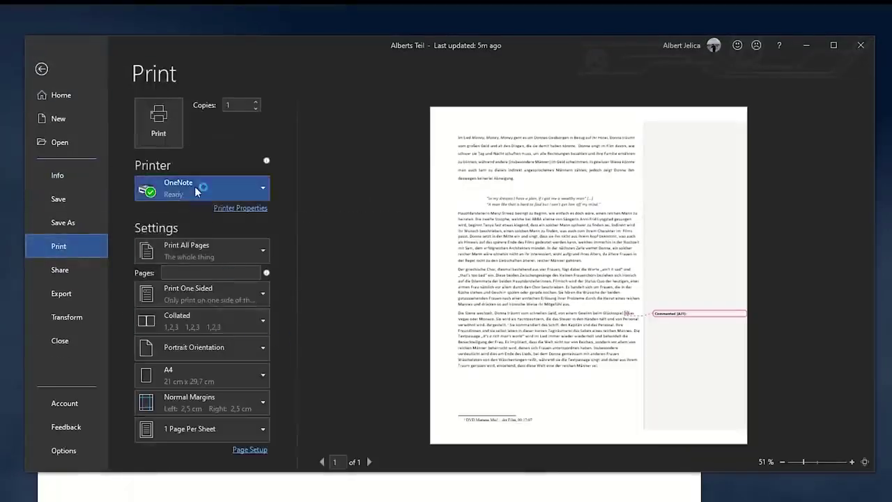
pyautogui.click(194, 186)
pyautogui.click(202, 235)
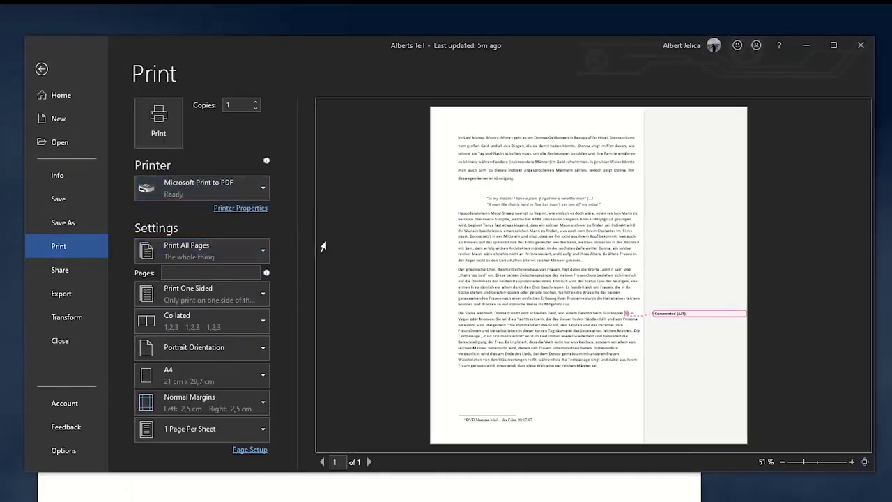
pyautogui.click(170, 135)
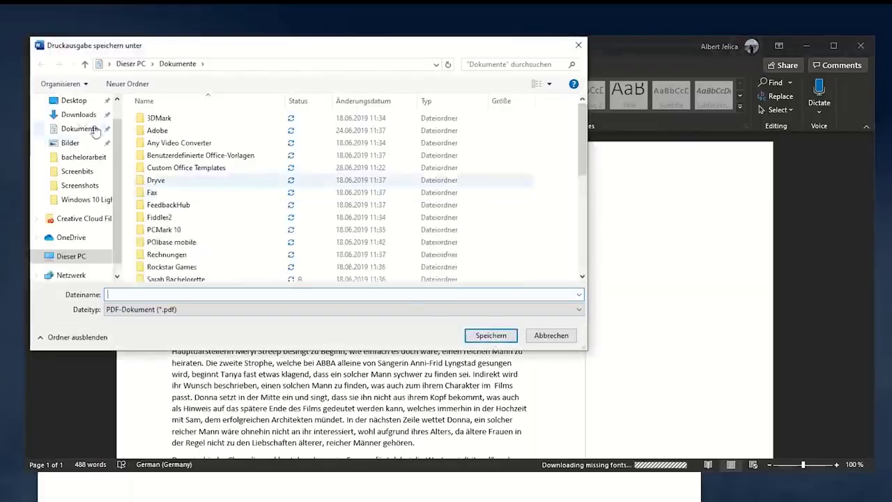
# Step: Save the print output to the Desktop as "Bachelorarbeit als PDF Dokument" and look through the PDF in Microsoft Edge
pyautogui.click(70, 100)
pyautogui.click(176, 293)
pyautogui.write('Bachelorarbeit als PDF Dokument')
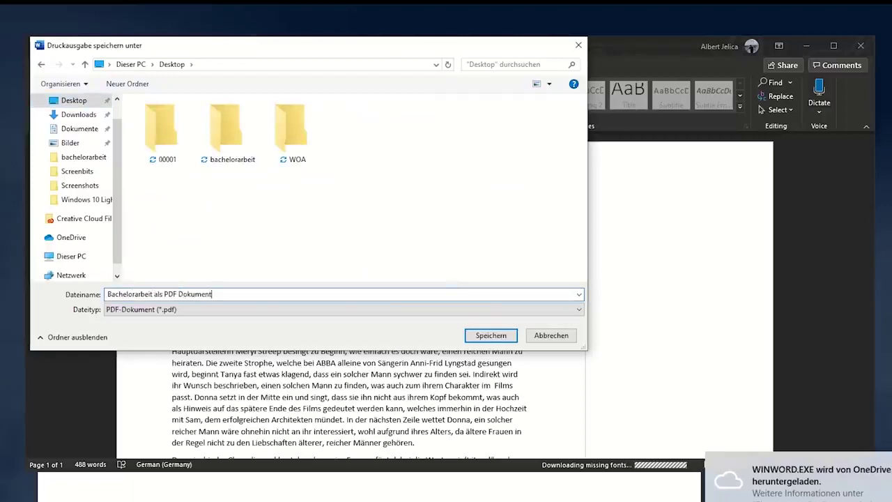
pyautogui.press('Return')
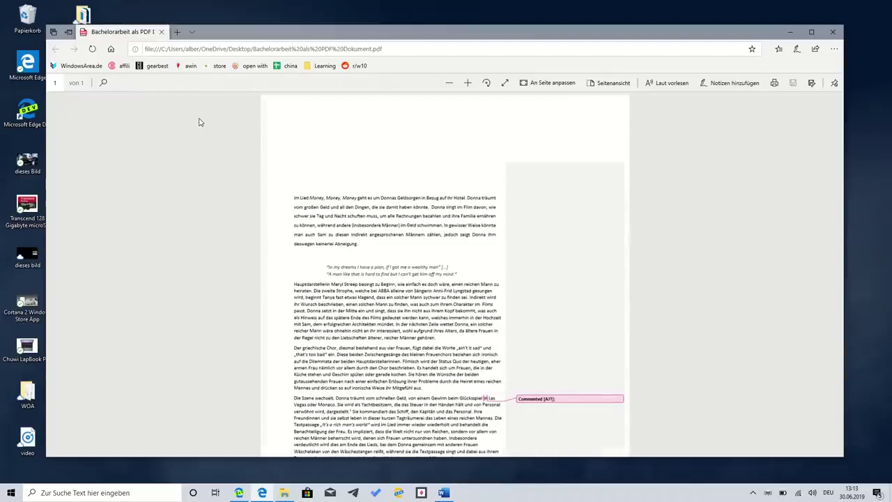
pyautogui.scroll(-5, 248, 249)
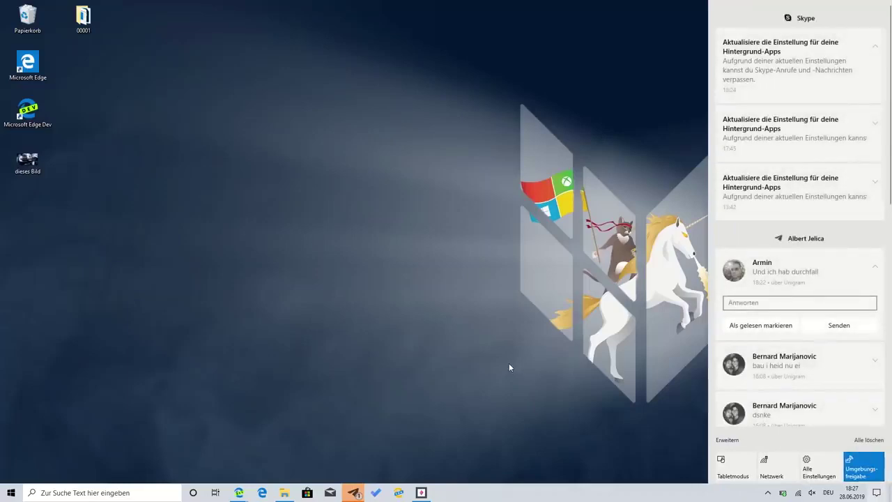
# Step: Check the nearby sharing options under Gemeinsame Nutzung in the Windows system settings, and close the settings
pyautogui.click(492, 351)
pyautogui.press('super+i')
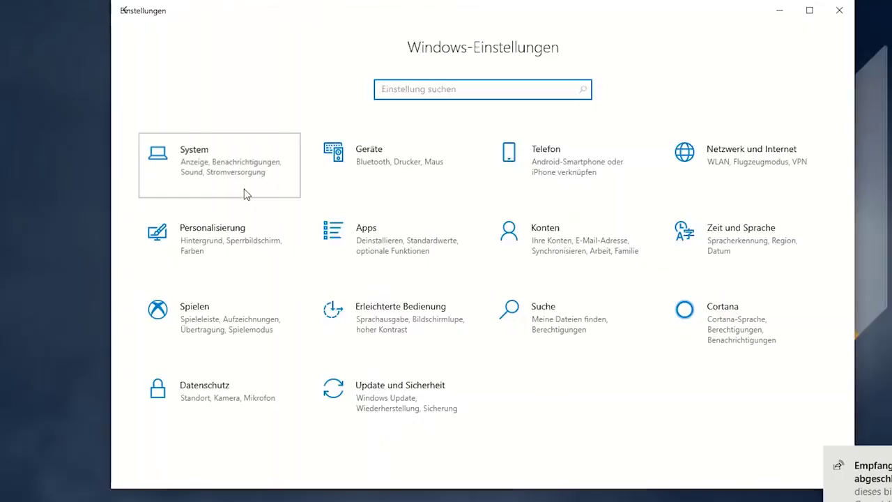
pyautogui.click(233, 199)
pyautogui.scroll(-2, 209, 310)
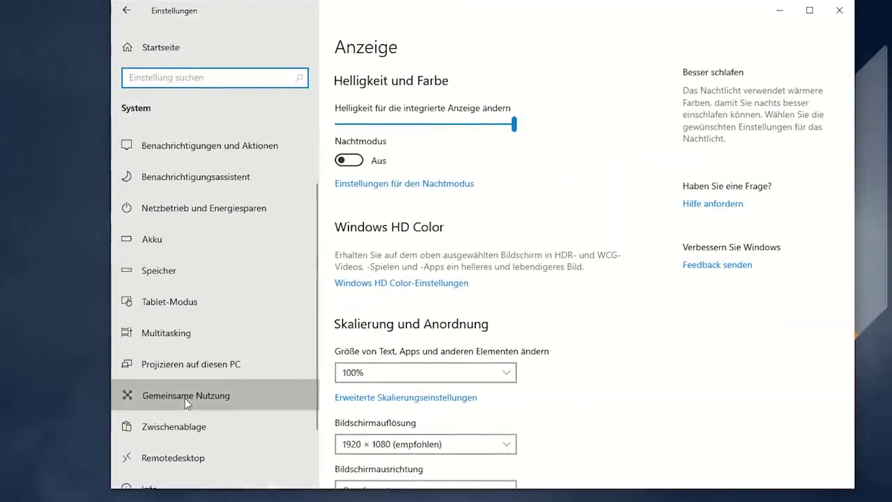
pyautogui.click(185, 398)
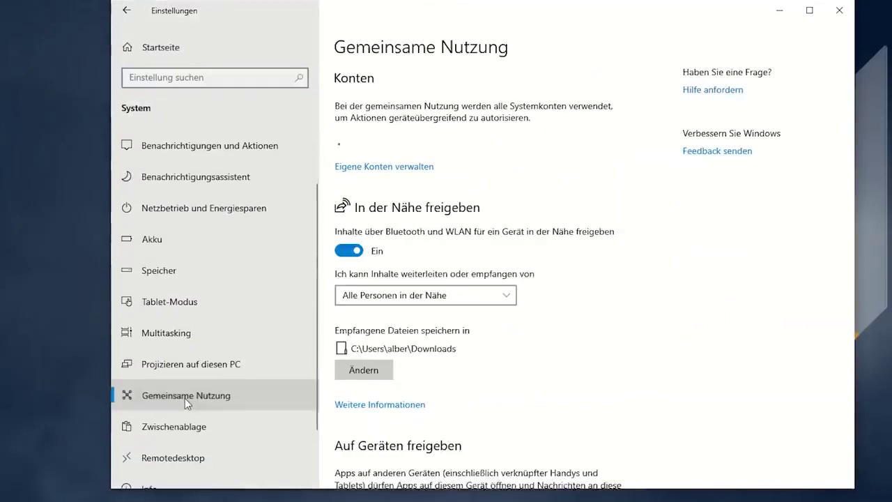
pyautogui.click(389, 282)
pyautogui.click(435, 278)
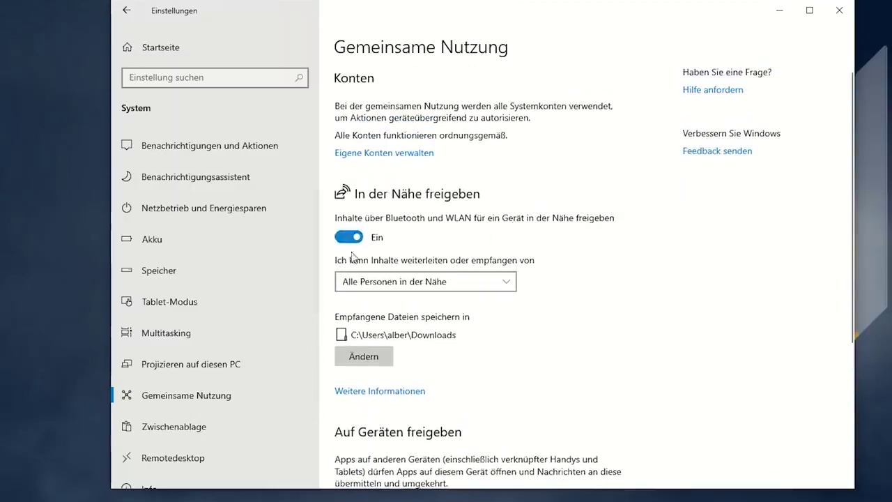
pyautogui.click(839, 9)
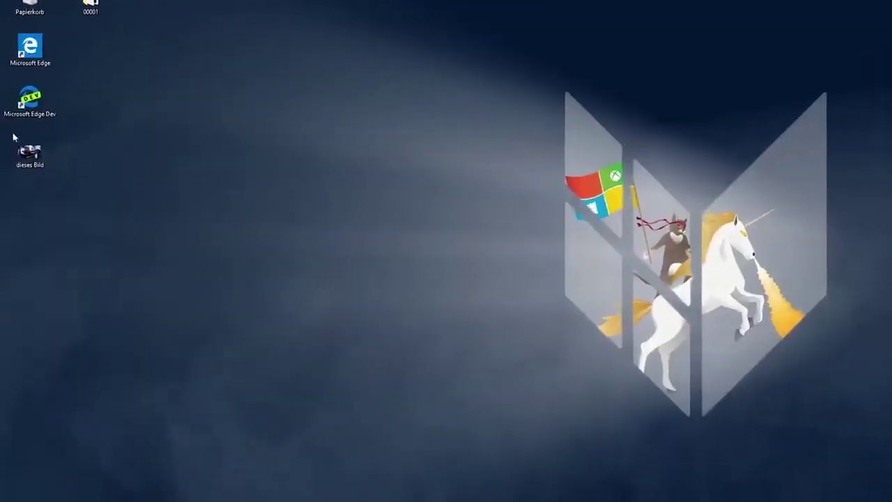
# Step: Share the desktop picture "dieses Bild" with the nearby device DESKTOP-PR3AN0P
pyautogui.rightClick(34, 132)
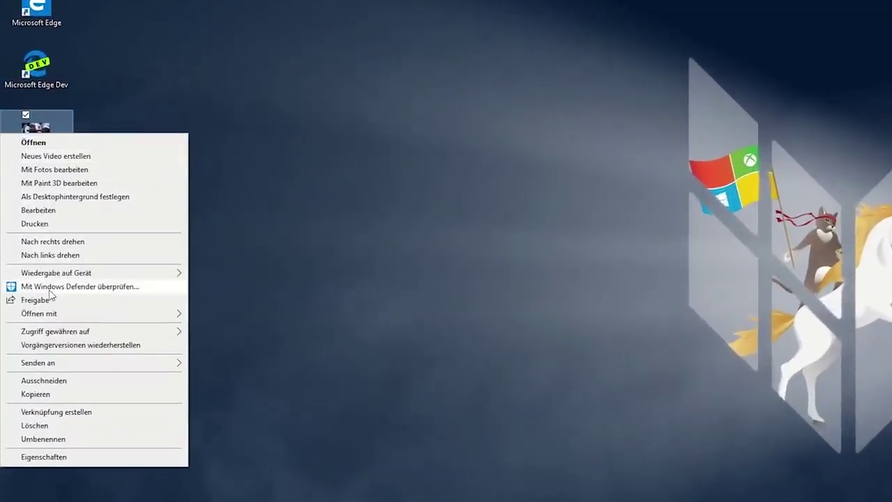
pyautogui.click(48, 300)
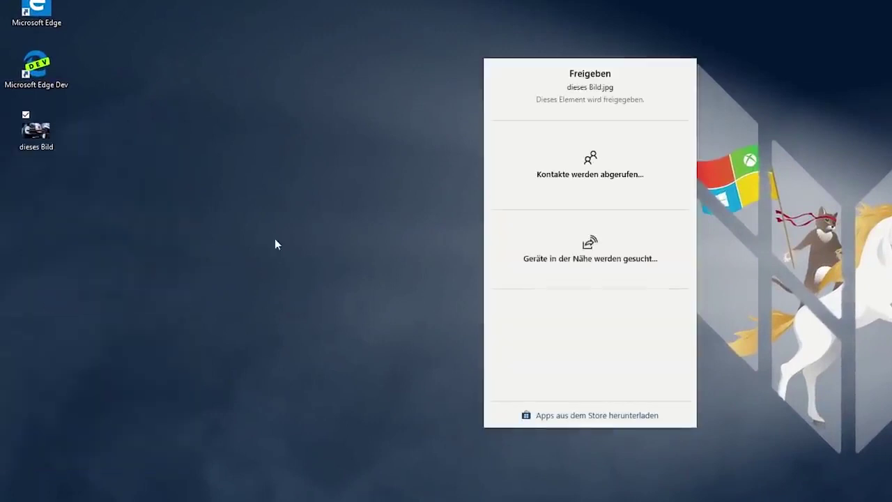
pyautogui.click(522, 263)
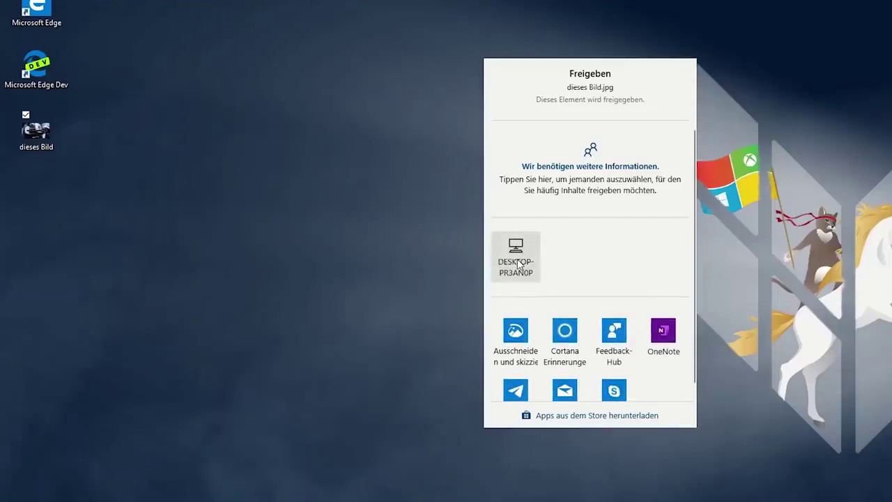
pyautogui.click(517, 263)
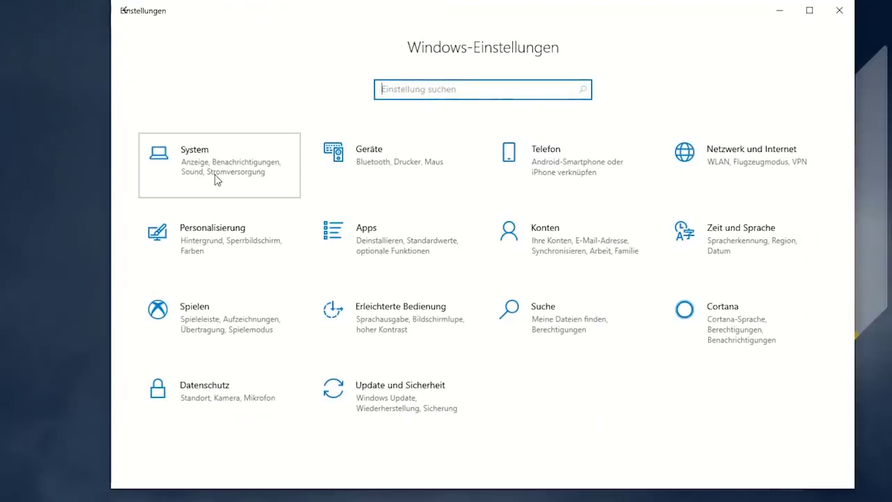
# Step: Open the Info page in the Windows system settings and look through it
pyautogui.click(215, 180)
pyautogui.scroll(-3, 137, 466)
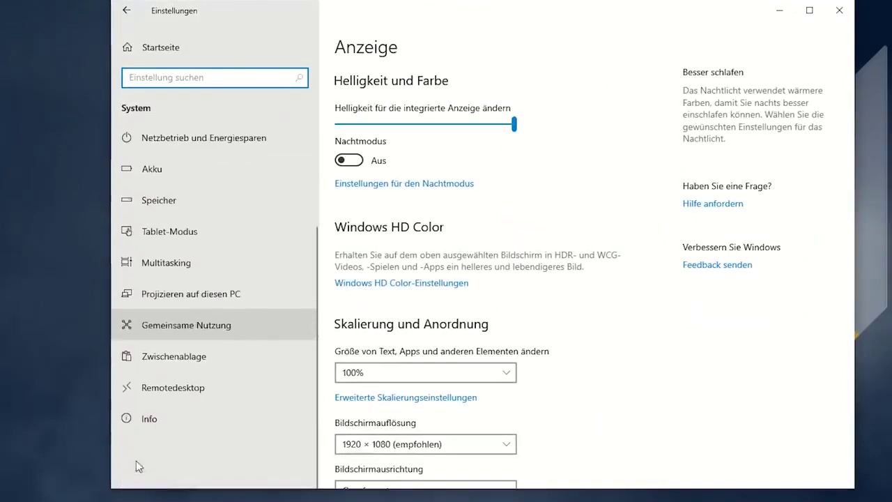
pyautogui.click(164, 427)
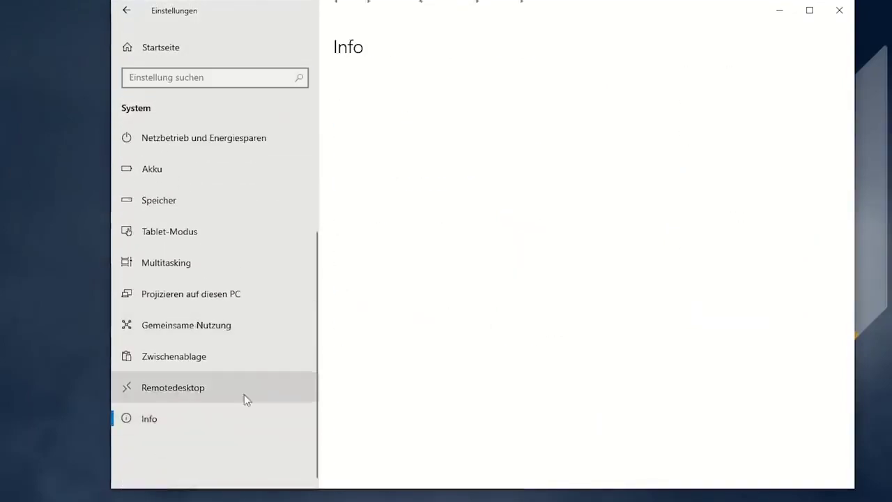
pyautogui.scroll(-3, 424, 370)
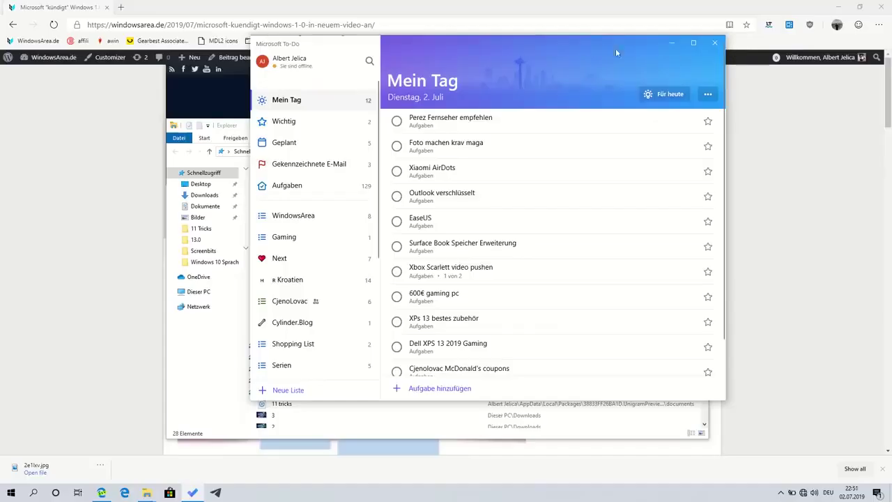
# Step: Move the Microsoft To-Do window slightly, bring the Explorer window in front of the browser, and open the Desktop folder
pyautogui.moveTo(592, 41); pyautogui.dragTo(609, 52)
pyautogui.click(235, 126)
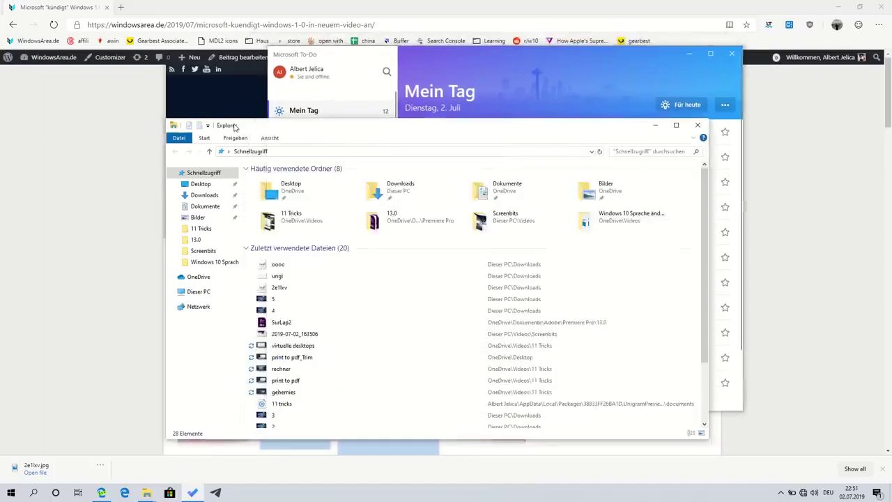
pyautogui.click(107, 190)
pyautogui.hotkey('alt', 'Tab')
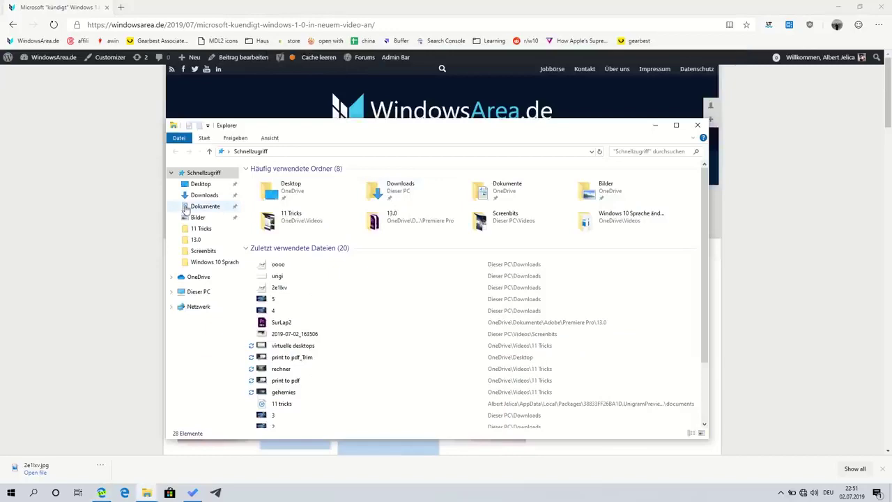
pyautogui.click(202, 184)
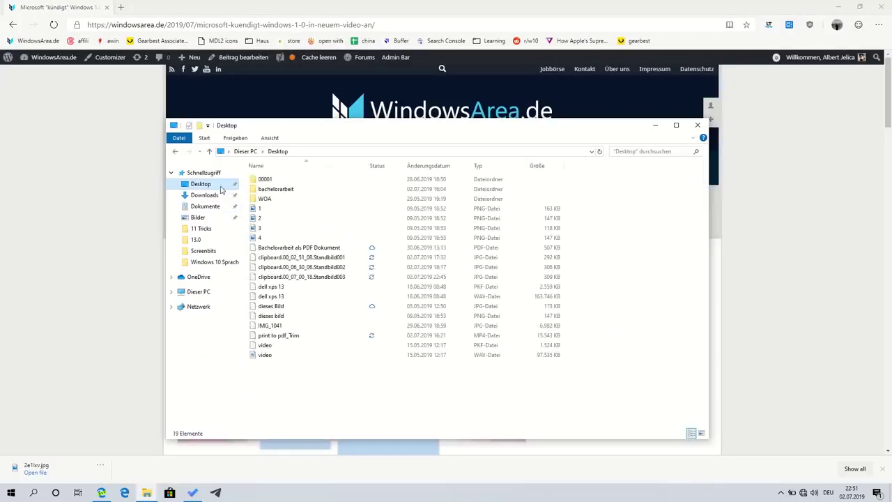
# Step: Minimize all other windows by shaking the Desktop Explorer window, and cycle through the open windows with the window switcher
pyautogui.moveTo(324, 127)
pyautogui.mouseDown()
pyautogui.moveTo(384, 124)
pyautogui.moveTo(284, 156)
pyautogui.moveTo(360, 77)
pyautogui.moveTo(394, 79)
pyautogui.moveTo(366, 89)
pyautogui.mouseUp()
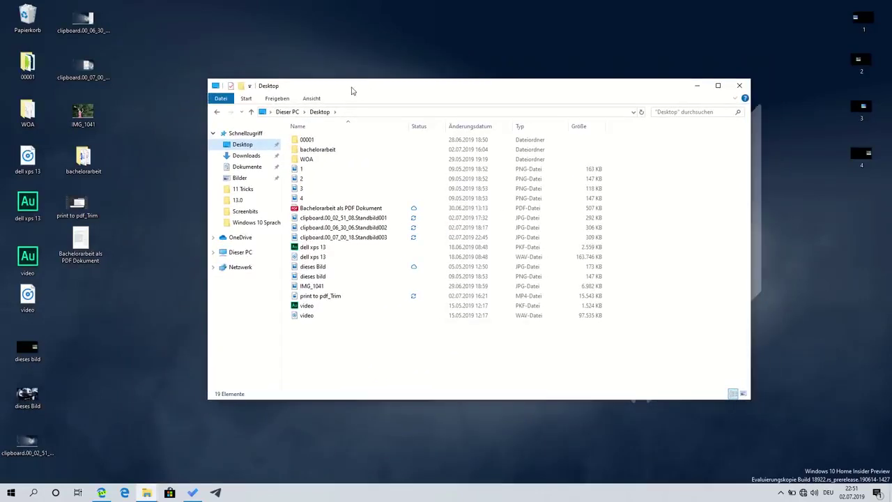
pyautogui.hotkey('alt', 'Tab')
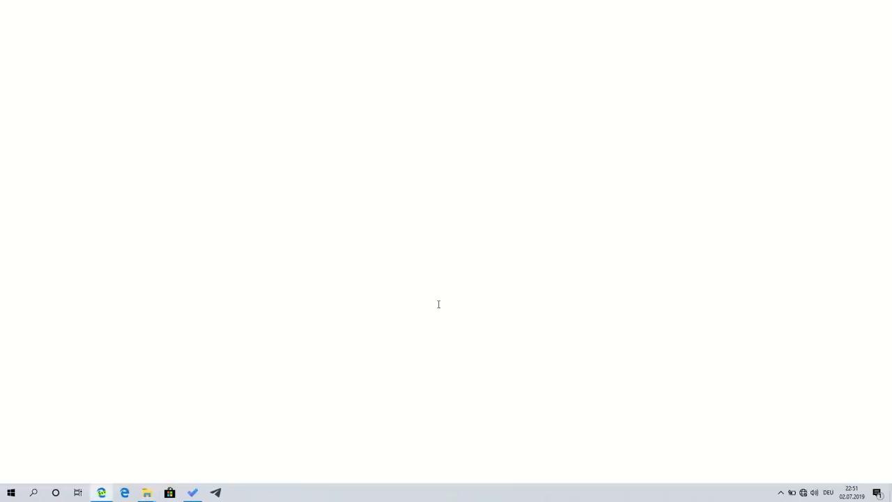
pyautogui.hotkey('alt', 'Tab')
pyautogui.press('Tab')
pyautogui.hotkey('alt', 'Tab')
pyautogui.press('Tab')
pyautogui.press('Tab')
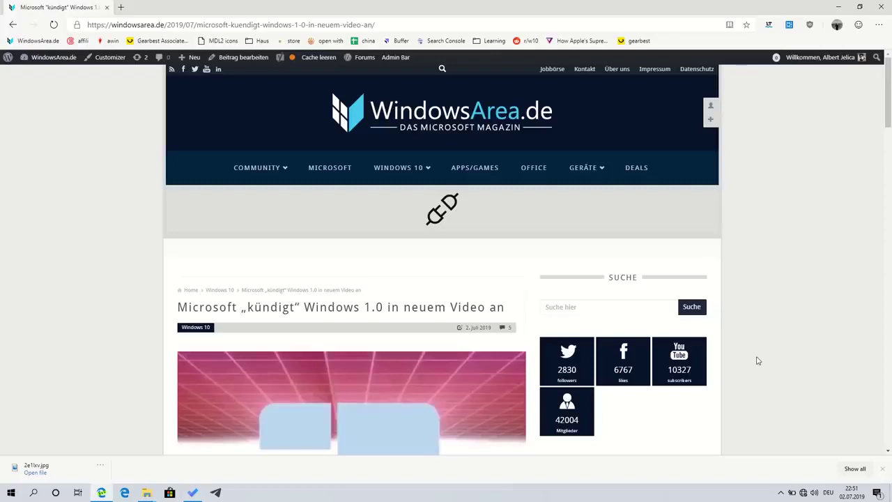
# Step: Show the desktop, restore all windows, and preview the desktop with the Peek function
pyautogui.press('super+d')
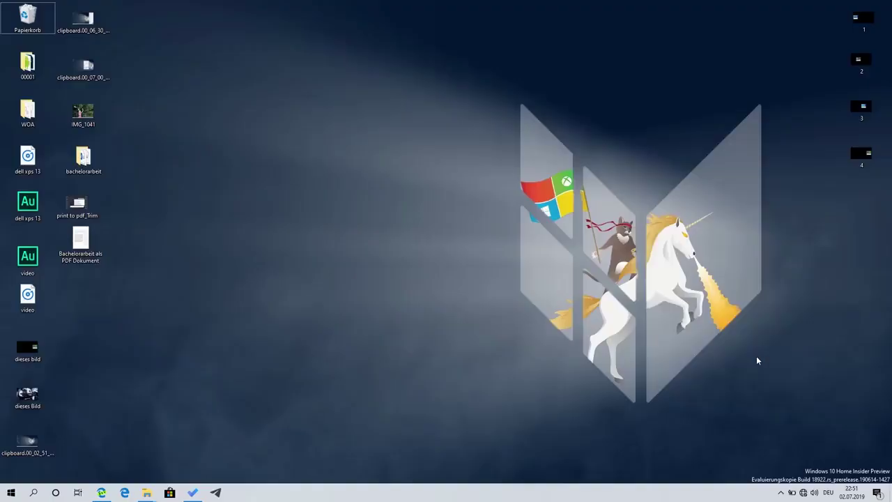
pyautogui.press('super+d')
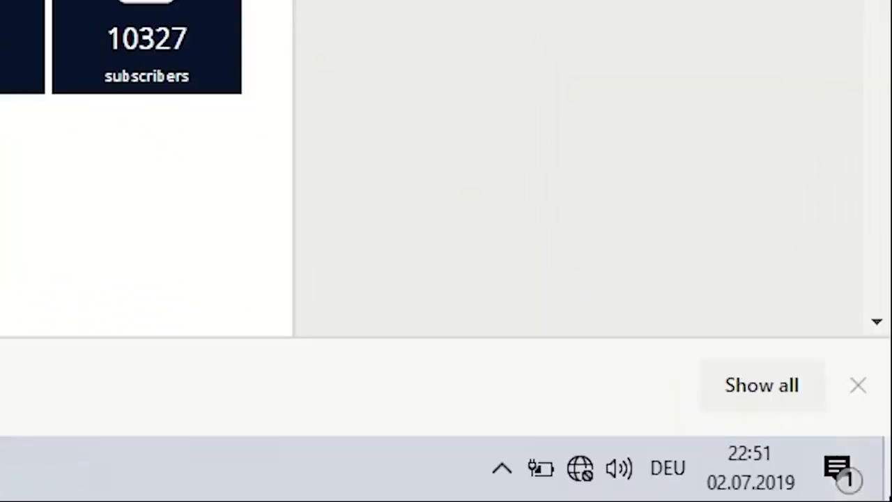
pyautogui.rightClick(889, 469)
pyautogui.click(605, 461)
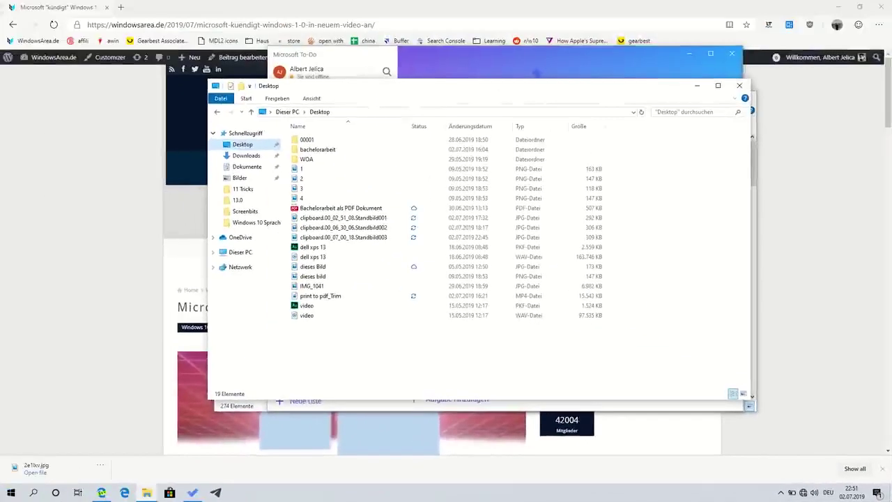
pyautogui.moveTo(890, 492)
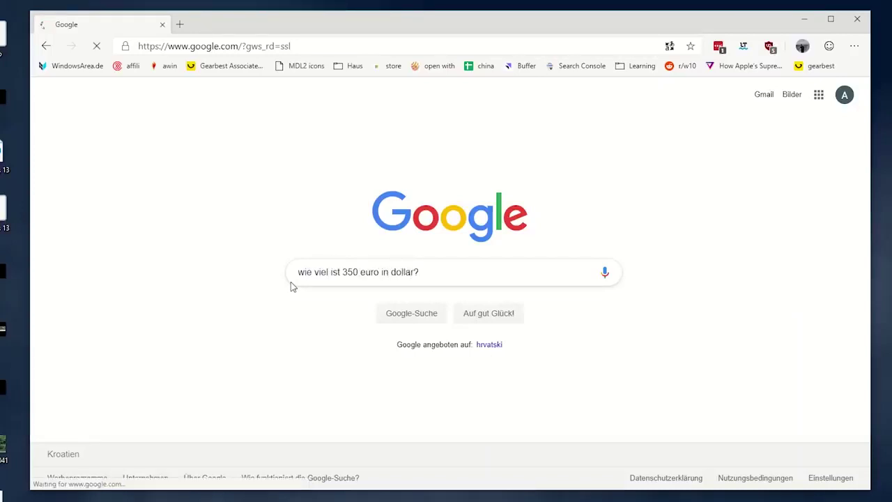
# Step: Search Google for "wie viel ist 350 euro in dollar?"
pyautogui.press('Return')
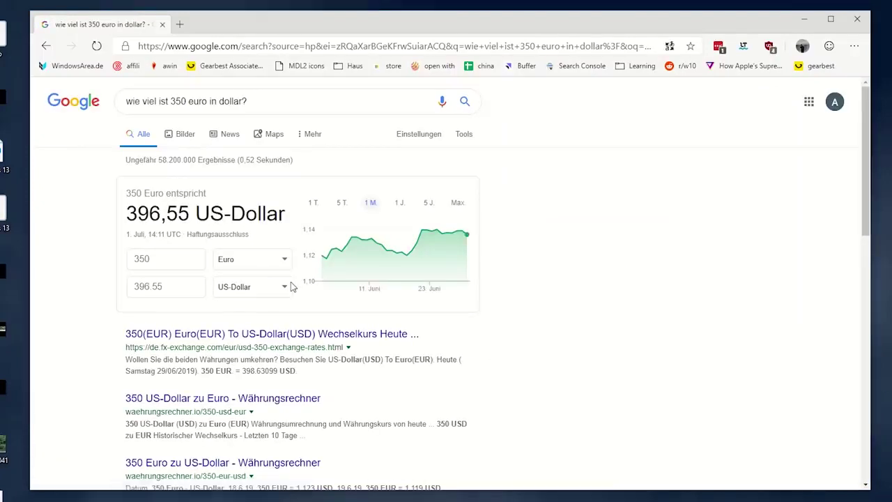
# Step: Switch to the Rechner app, calculate 2 + 2 in Standard mode, and clear the result
pyautogui.click(392, 263)
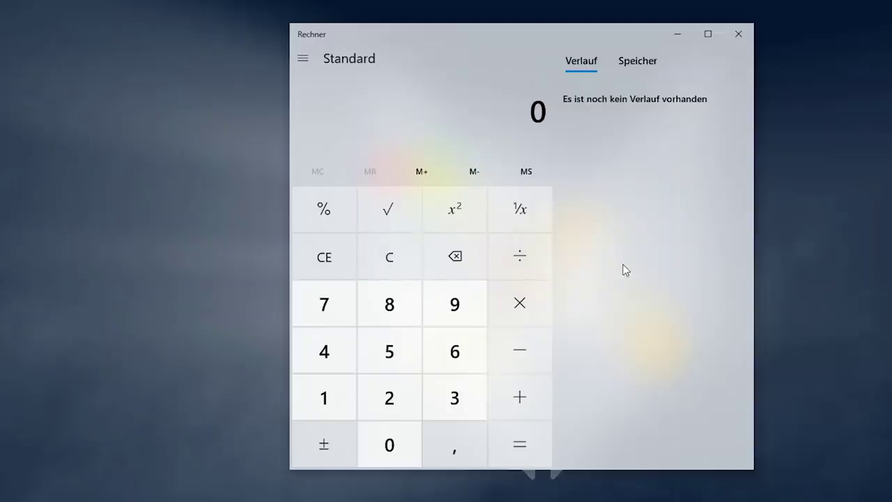
pyautogui.press('2')
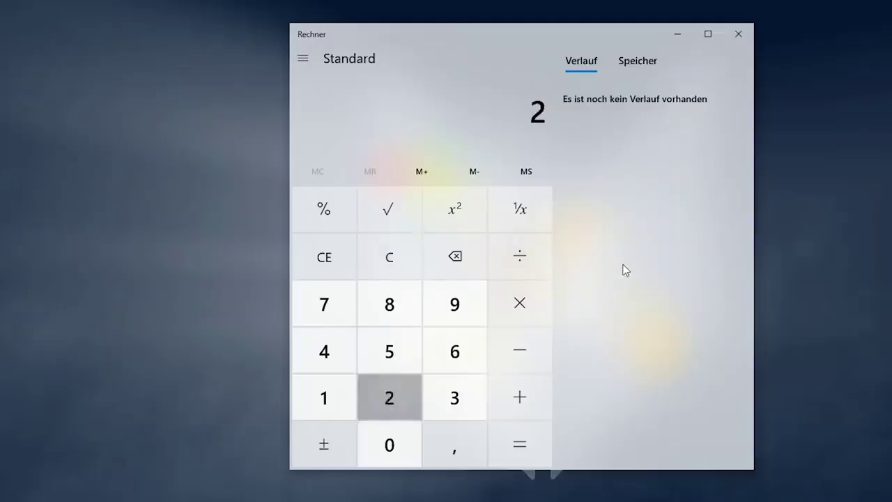
pyautogui.press('+')
pyautogui.press('Return')
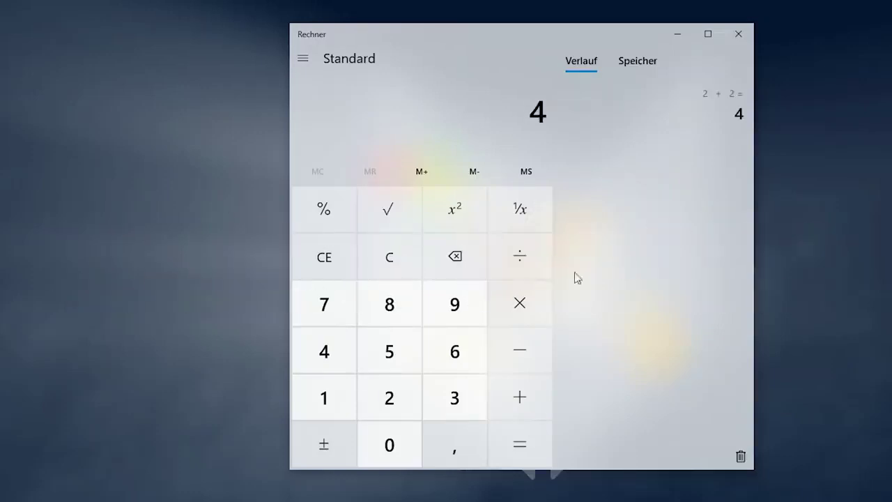
pyautogui.click(348, 274)
pyautogui.click(374, 272)
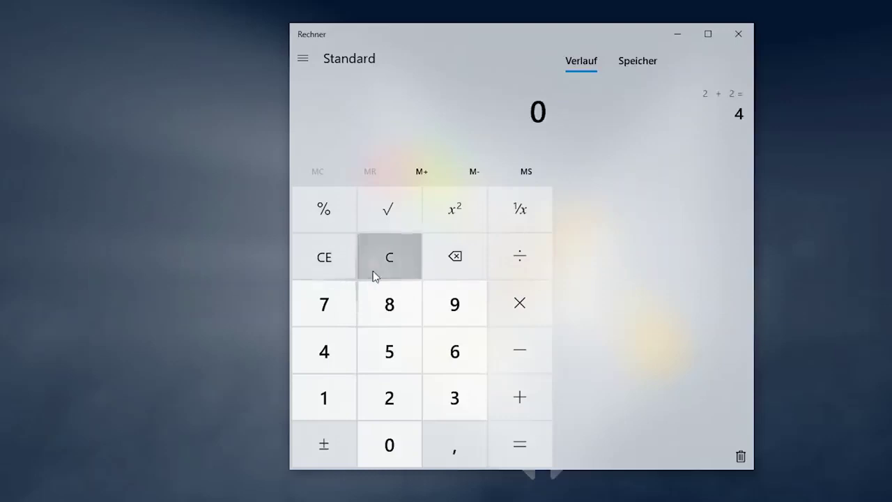
# Step: Open the Volumen converter, switch to the Temperatur converter, and enter 99 Fahrenheit for conversion to Celsius
pyautogui.click(303, 58)
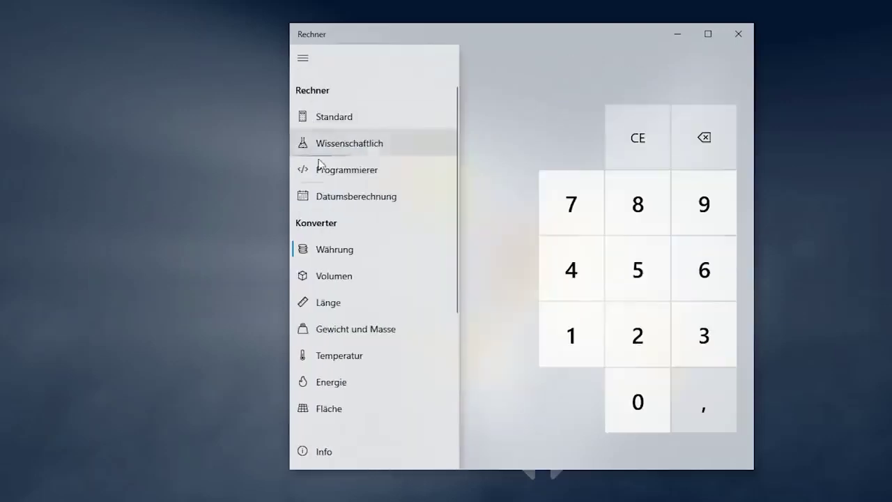
pyautogui.click(332, 281)
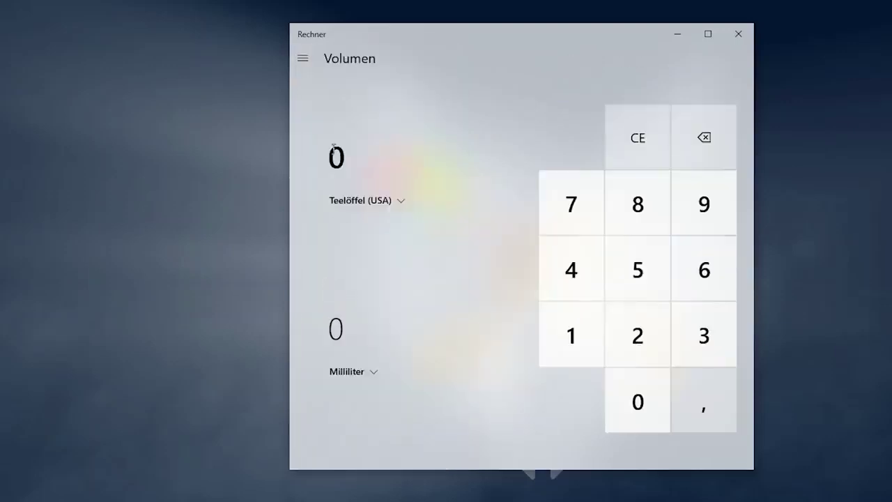
pyautogui.click(313, 66)
pyautogui.scroll(-1, 393, 339)
pyautogui.click(380, 326)
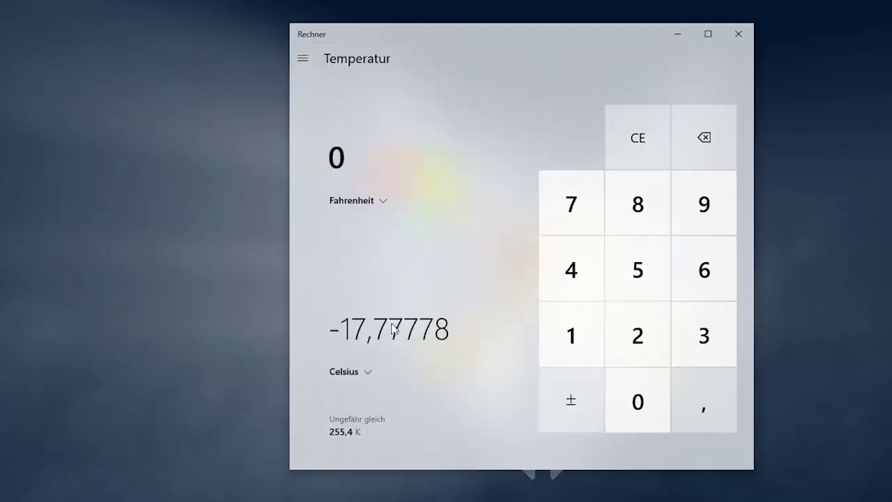
pyautogui.doubleClick(690, 230)
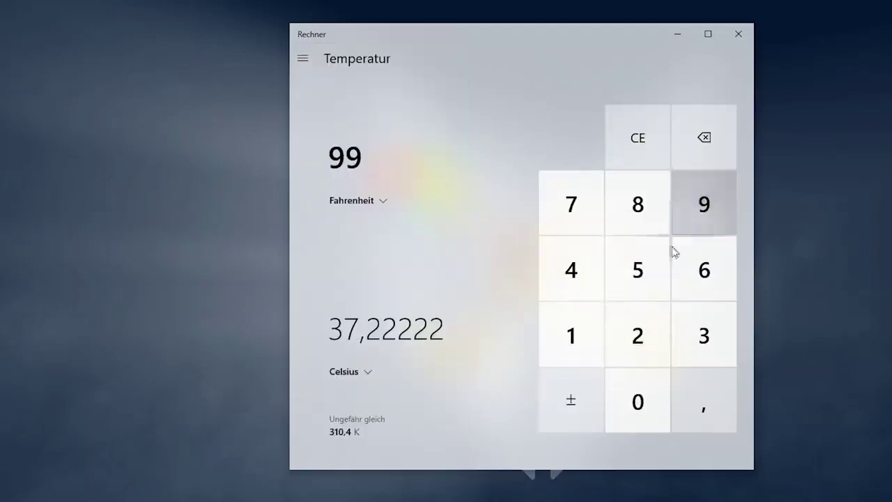
pyautogui.click(648, 279)
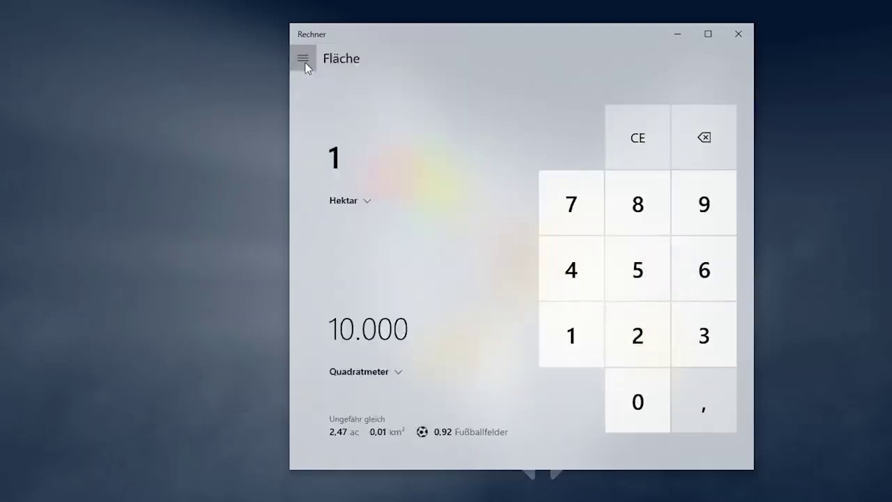
# Step: Switch from the Fläche converter to the Leistung converter for Kilowatt to Pferdestärken (USA)
pyautogui.click(302, 59)
pyautogui.scroll(-2, 384, 299)
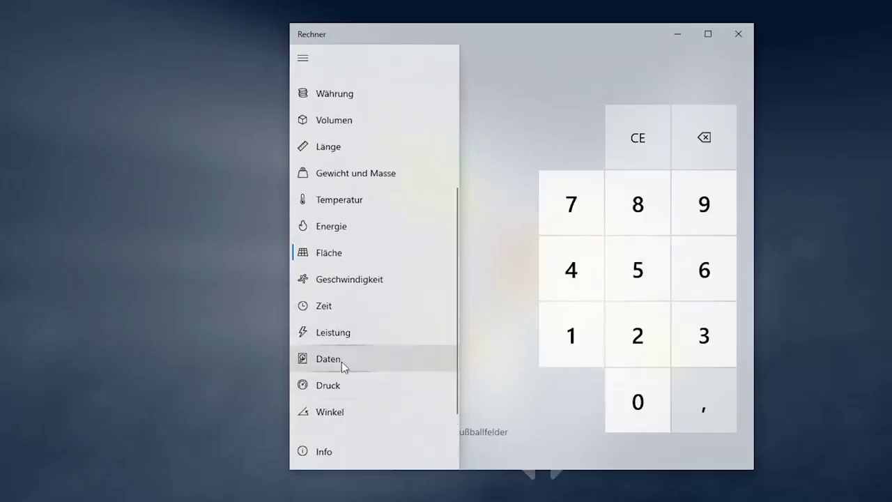
pyautogui.click(342, 341)
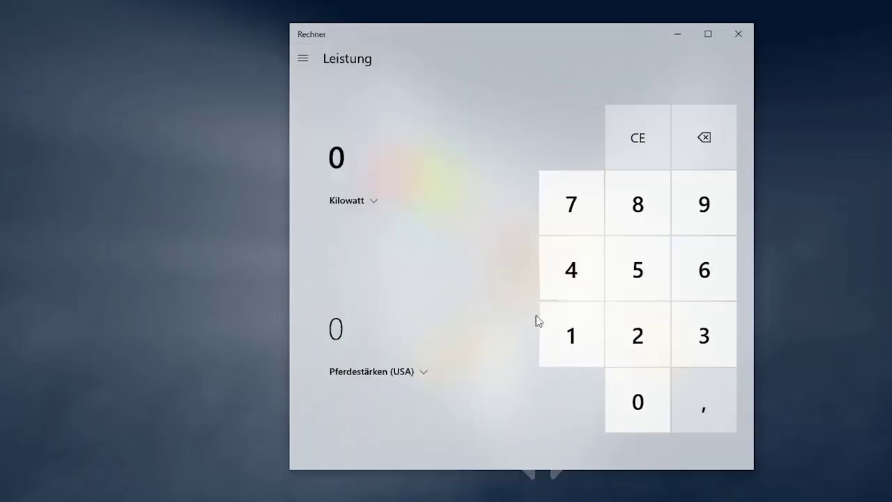
pyautogui.click(626, 287)
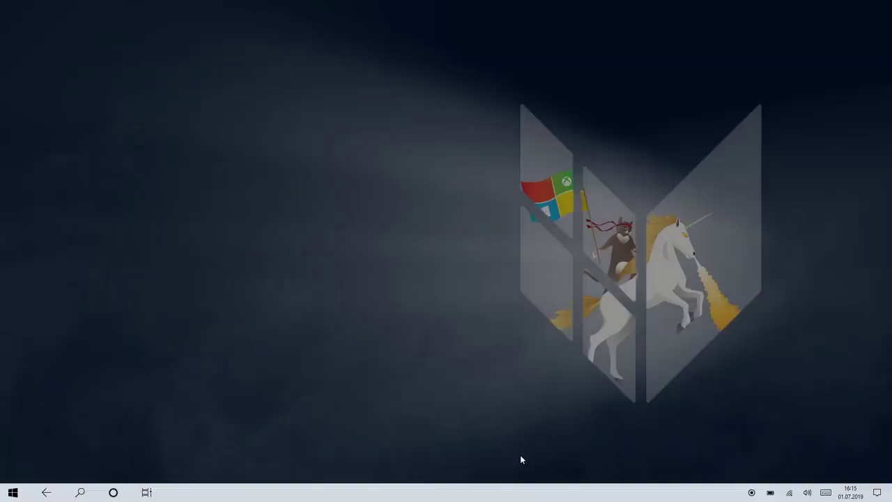
# Step: Open the full-screen Start menu in tablet mode, switch to the list of all apps, and look through it
pyautogui.press('super')
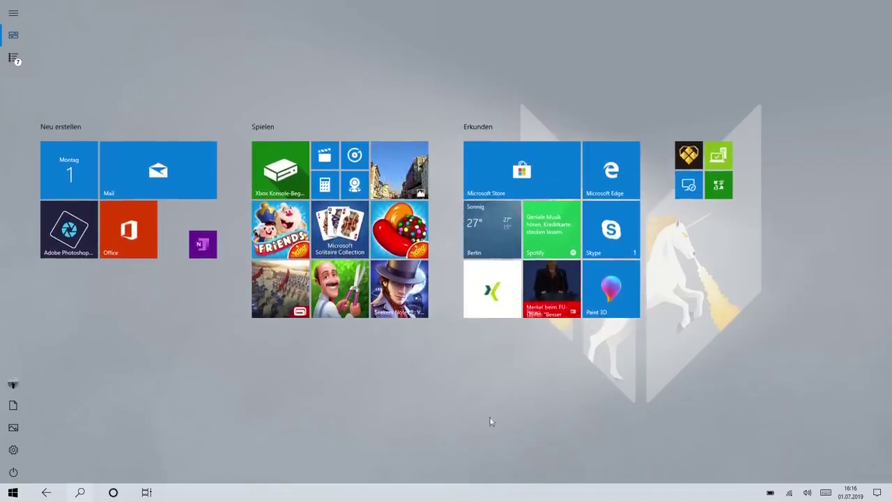
pyautogui.click(492, 414)
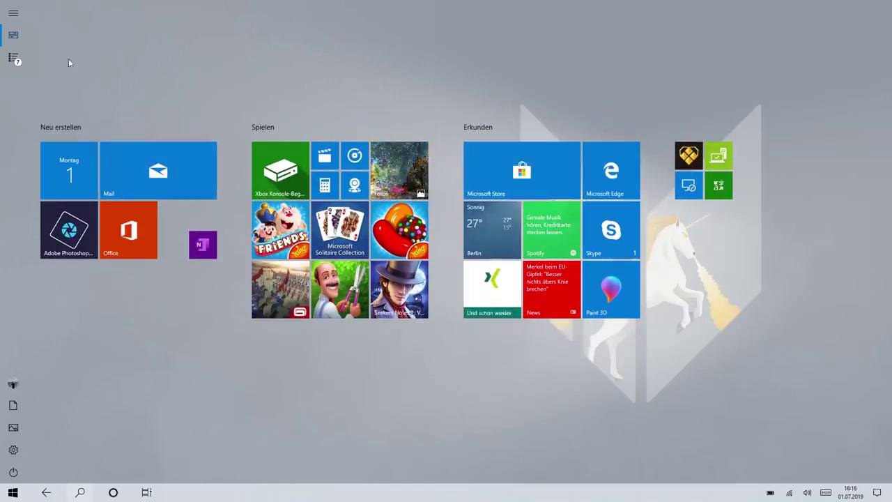
pyautogui.click(13, 57)
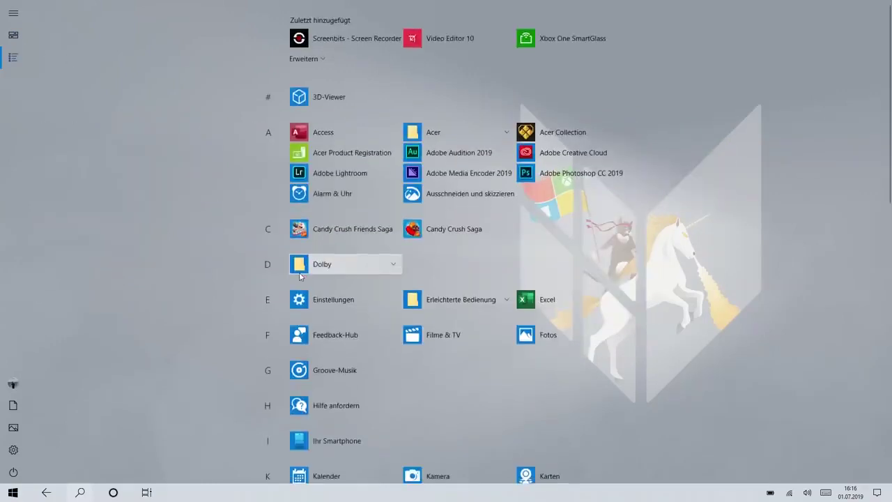
pyautogui.scroll(-15, 300, 275)
pyautogui.scroll(15, 300, 278)
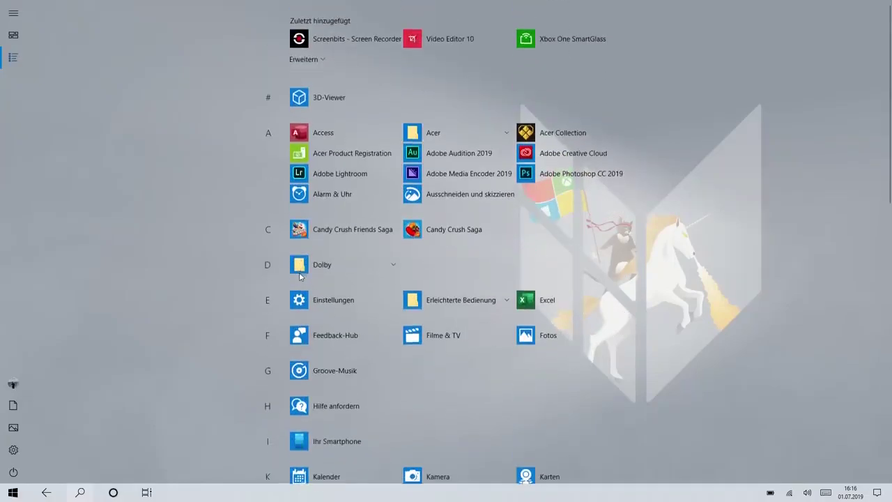